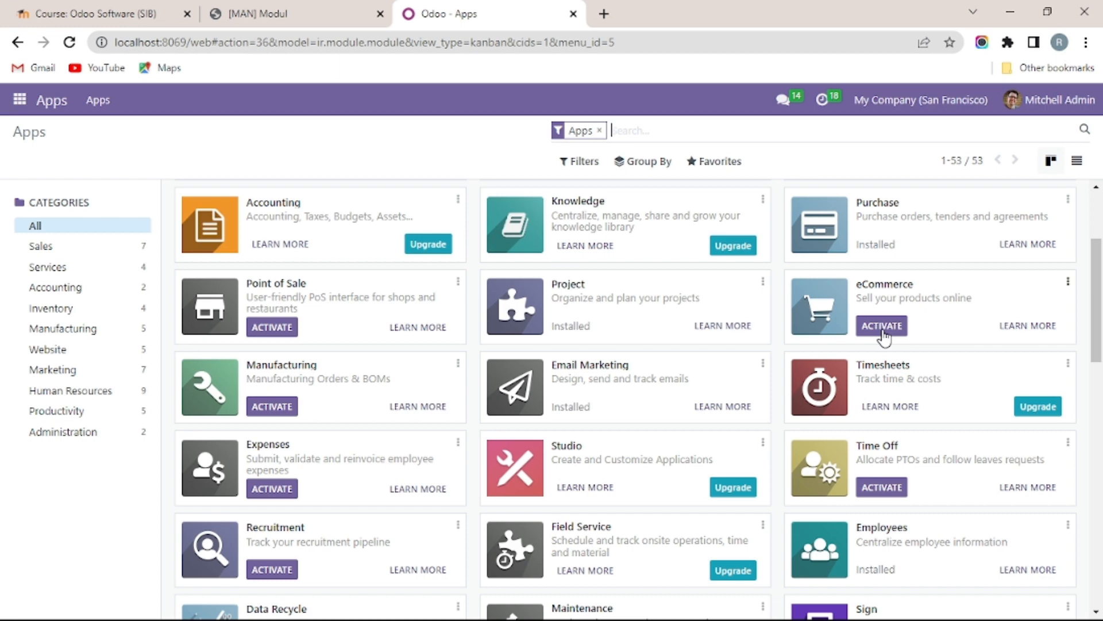
Step: Install the eCommerce app and bring up the apps menu
{"action": "left_click", "coordinate": [879, 327]}
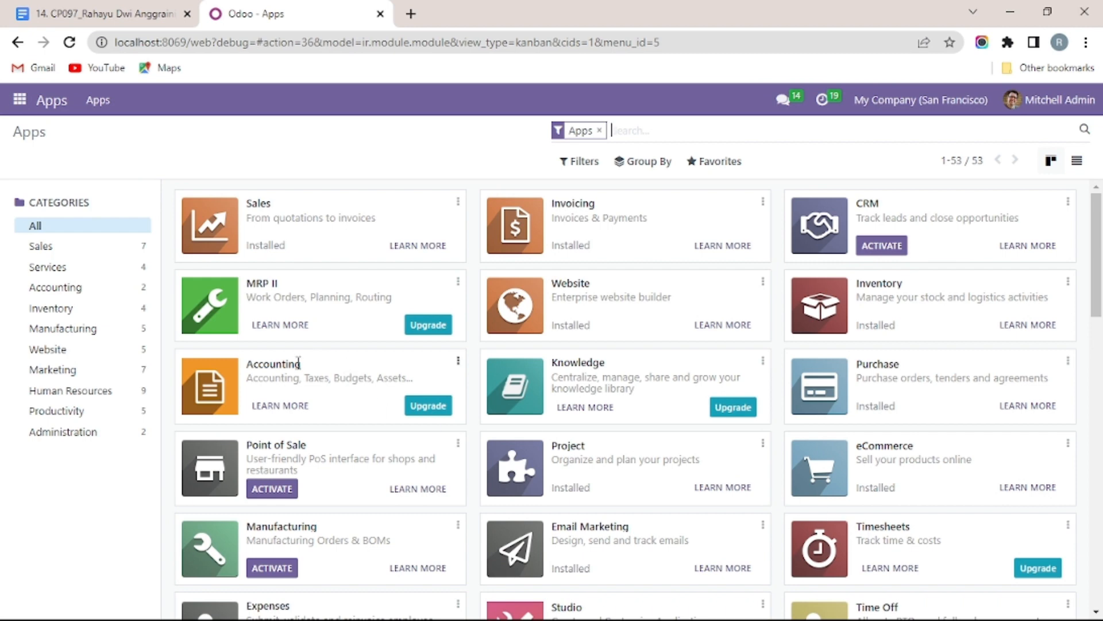
{"action": "left_click", "coordinate": [21, 101]}
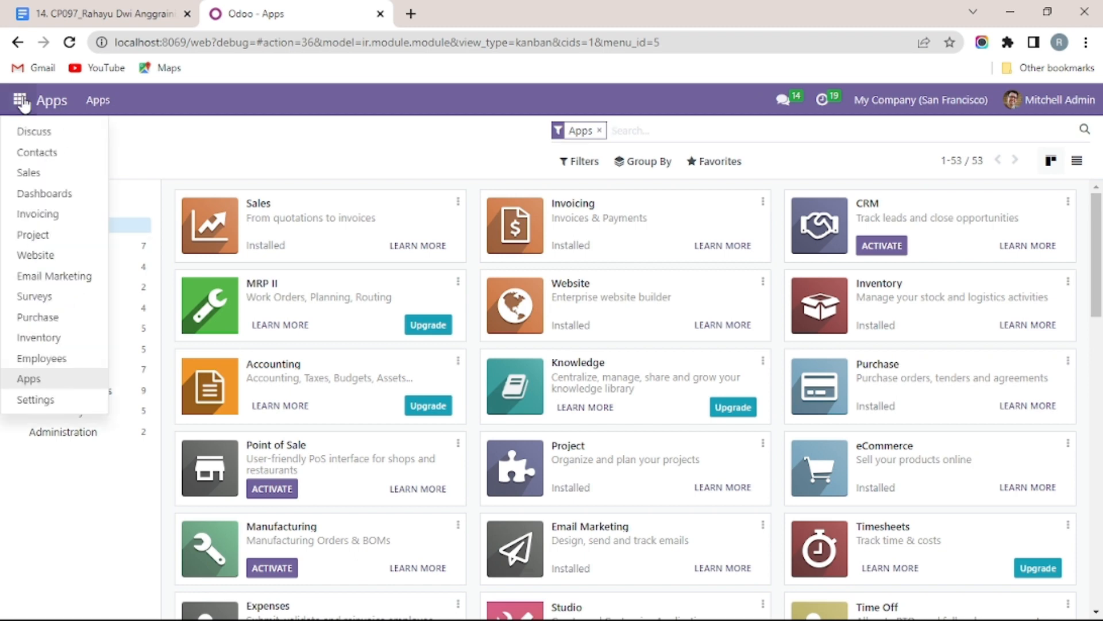
Step: Activate developer mode from the Developer Tools section of Settings
{"action": "left_click", "coordinate": [27, 401]}
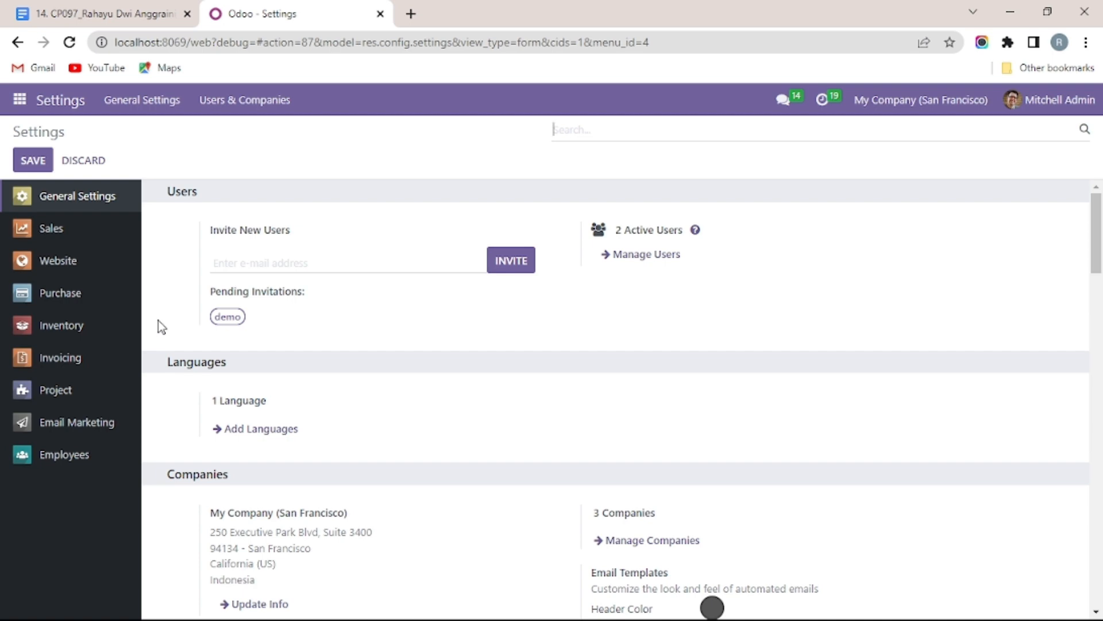
{"action": "scroll", "coordinate": [207, 377], "scroll_direction": "down", "scroll_amount": 10}
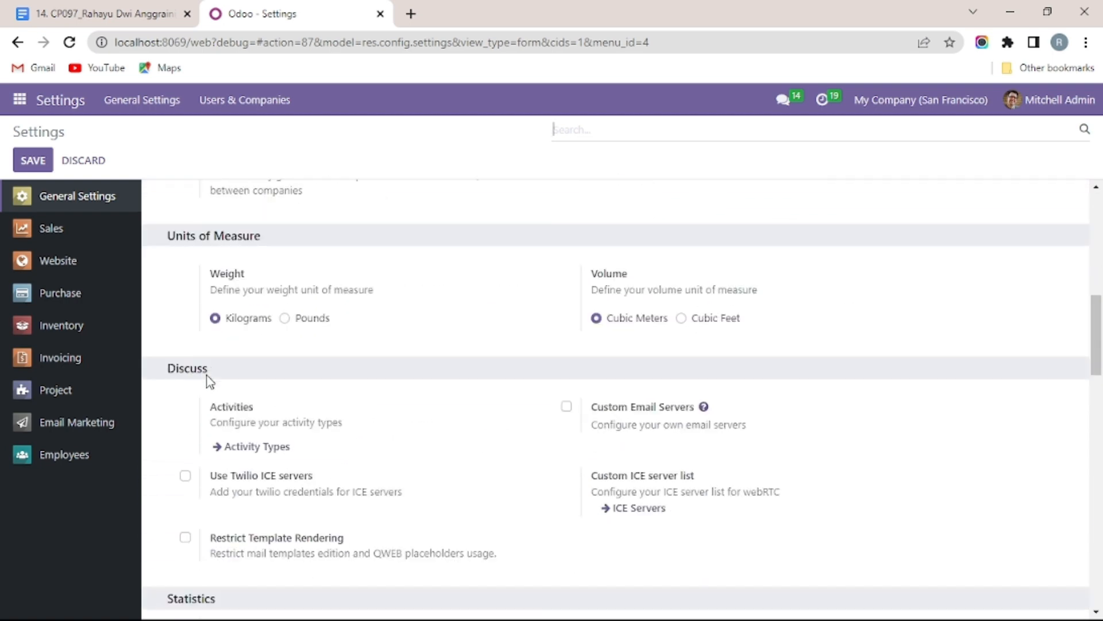
{"action": "scroll", "coordinate": [208, 380], "scroll_direction": "down", "scroll_amount": 10}
{"action": "scroll", "coordinate": [207, 377], "scroll_direction": "down", "scroll_amount": 10}
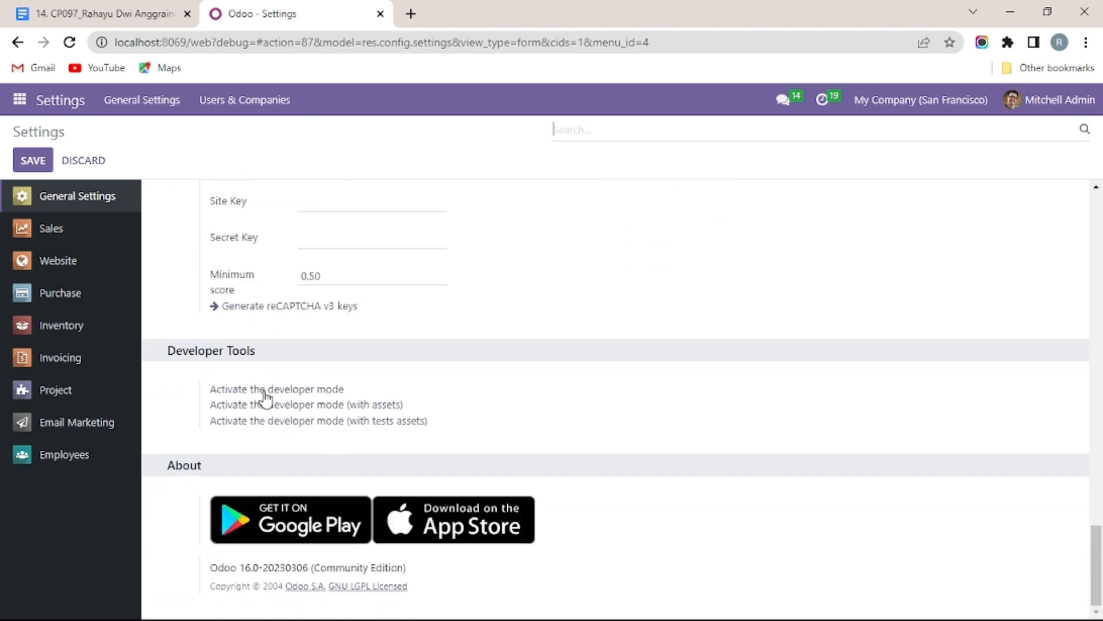
{"action": "left_click", "coordinate": [289, 390]}
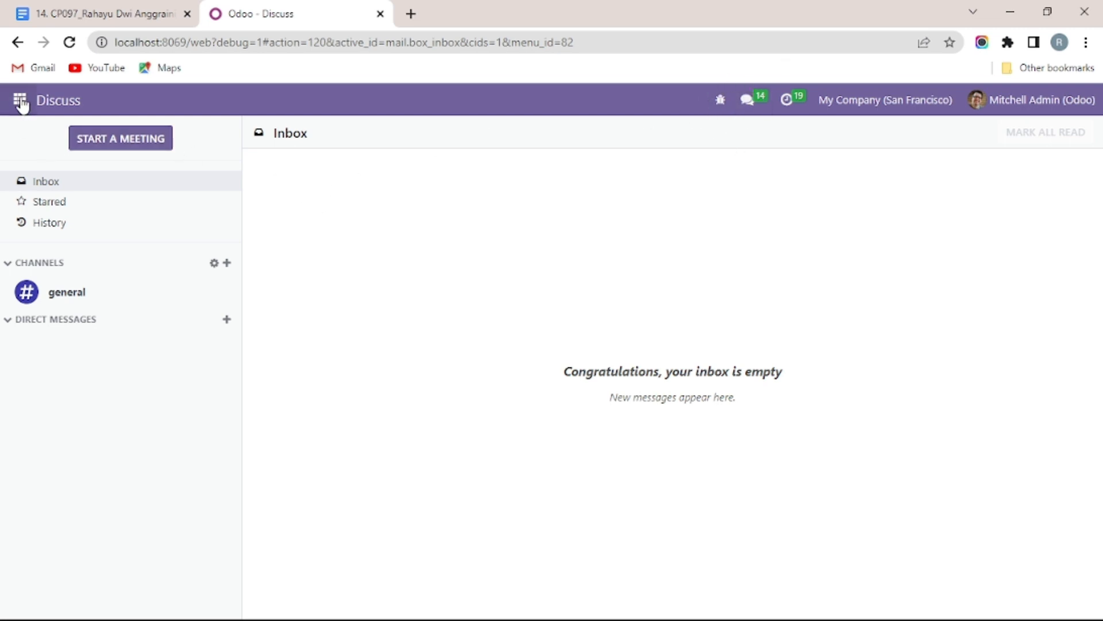
{"action": "left_click", "coordinate": [20, 101]}
Step: Open the Users list under Settings > Users & Companies
{"action": "left_click", "coordinate": [33, 419]}
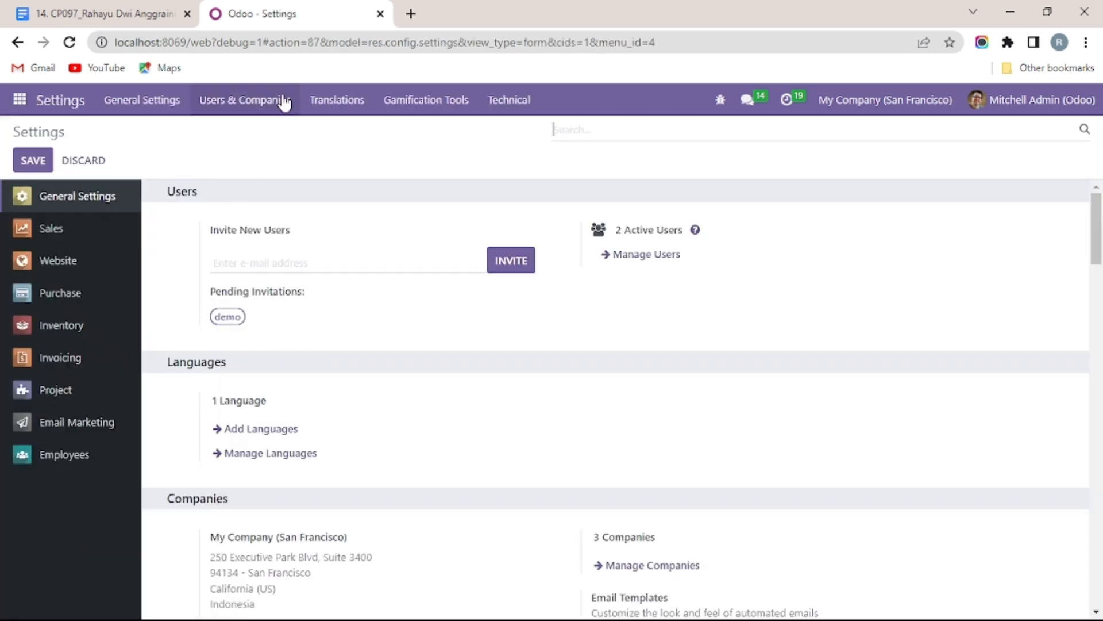
{"action": "left_click", "coordinate": [269, 114]}
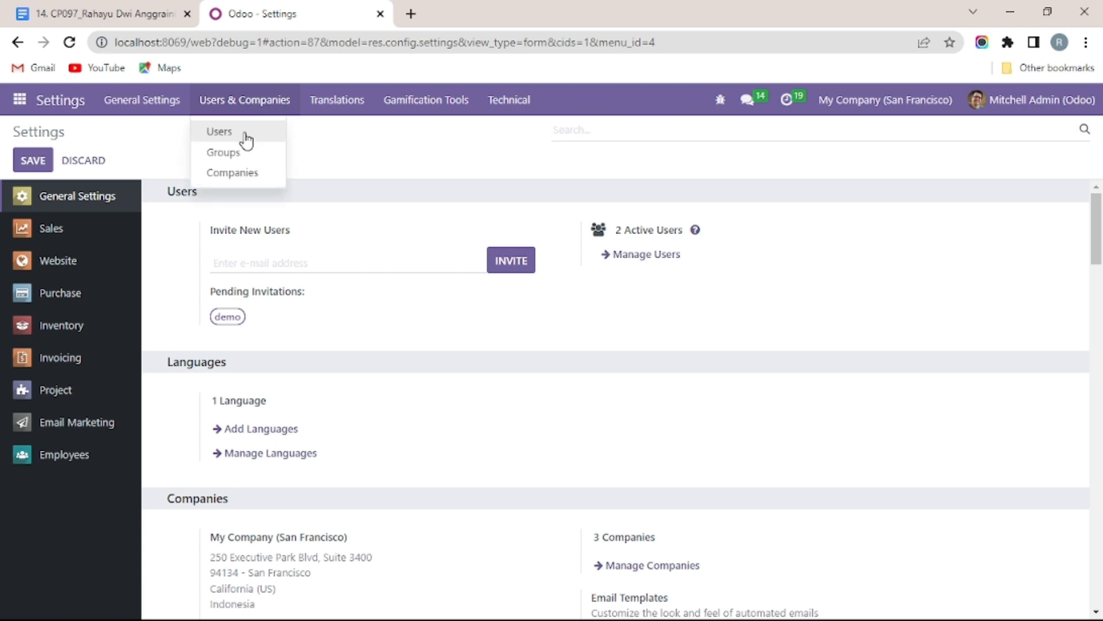
{"action": "left_click", "coordinate": [246, 135]}
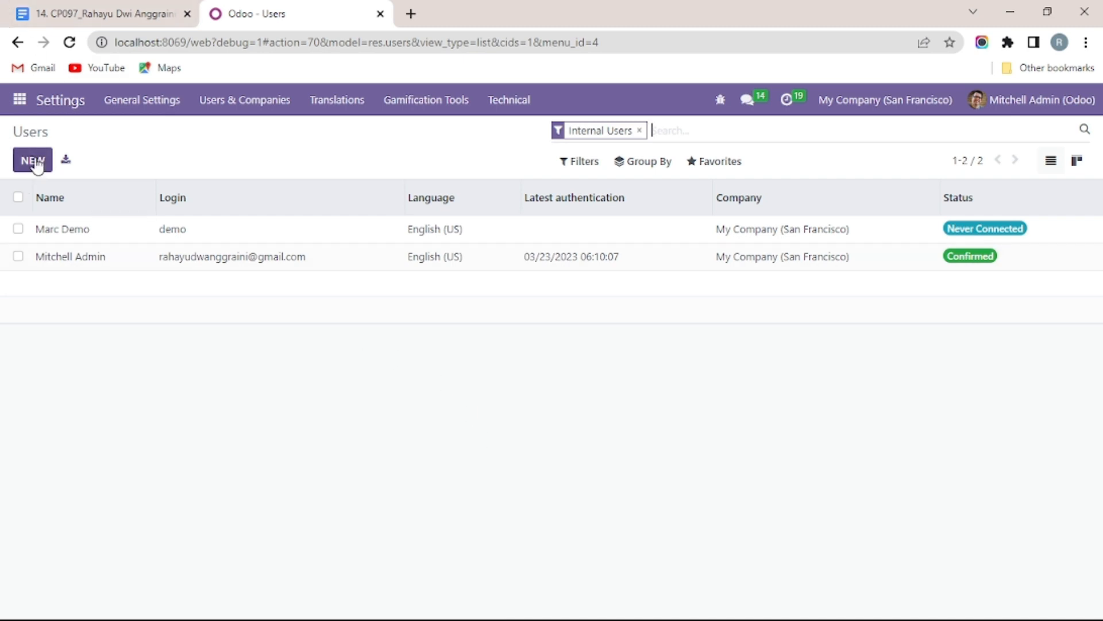
Step: Leave a blank new-user form unsaved and remove the Internal Users filter
{"action": "left_click", "coordinate": [37, 167]}
{"action": "scroll", "coordinate": [223, 388], "scroll_direction": "down", "scroll_amount": 20}
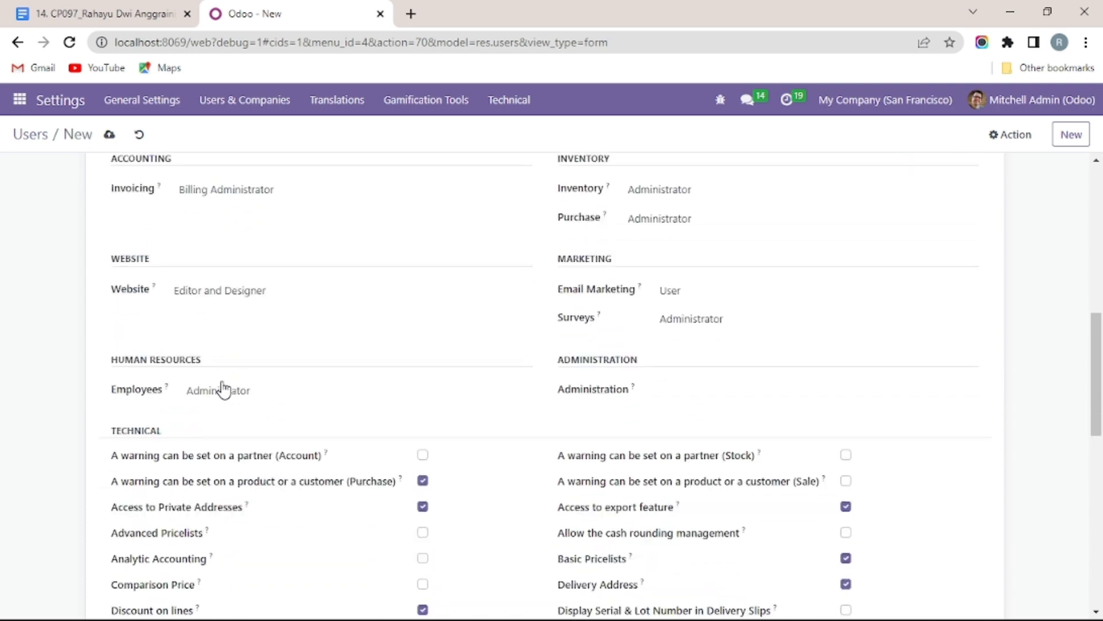
{"action": "scroll", "coordinate": [223, 388], "scroll_direction": "down", "scroll_amount": 2}
{"action": "scroll", "coordinate": [223, 388], "scroll_direction": "up", "scroll_amount": 10}
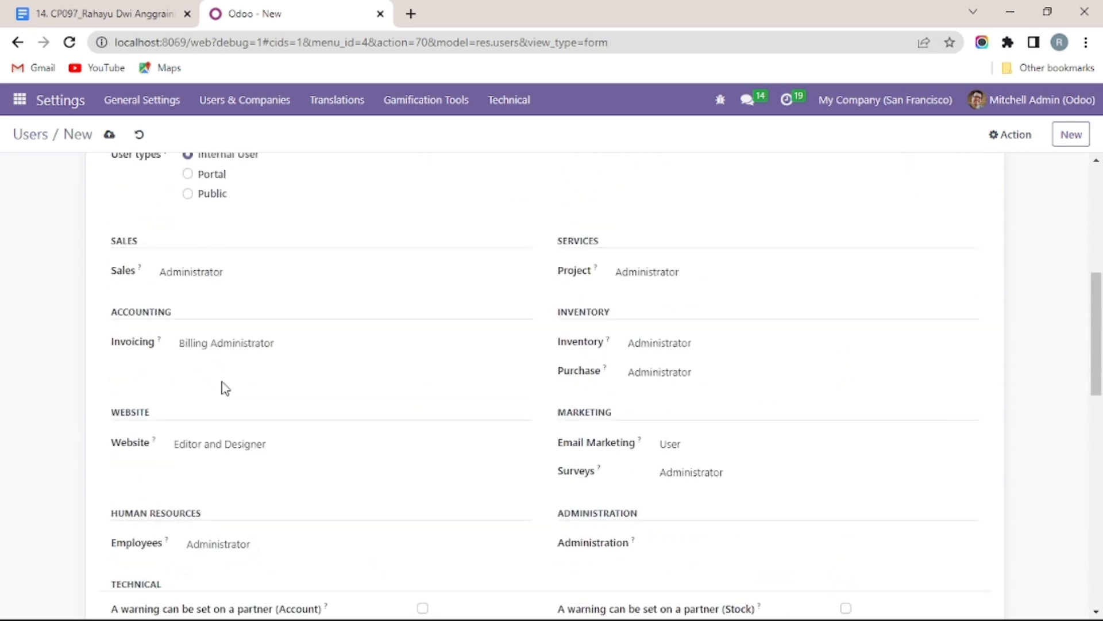
{"action": "scroll", "coordinate": [224, 388], "scroll_direction": "up", "scroll_amount": 6}
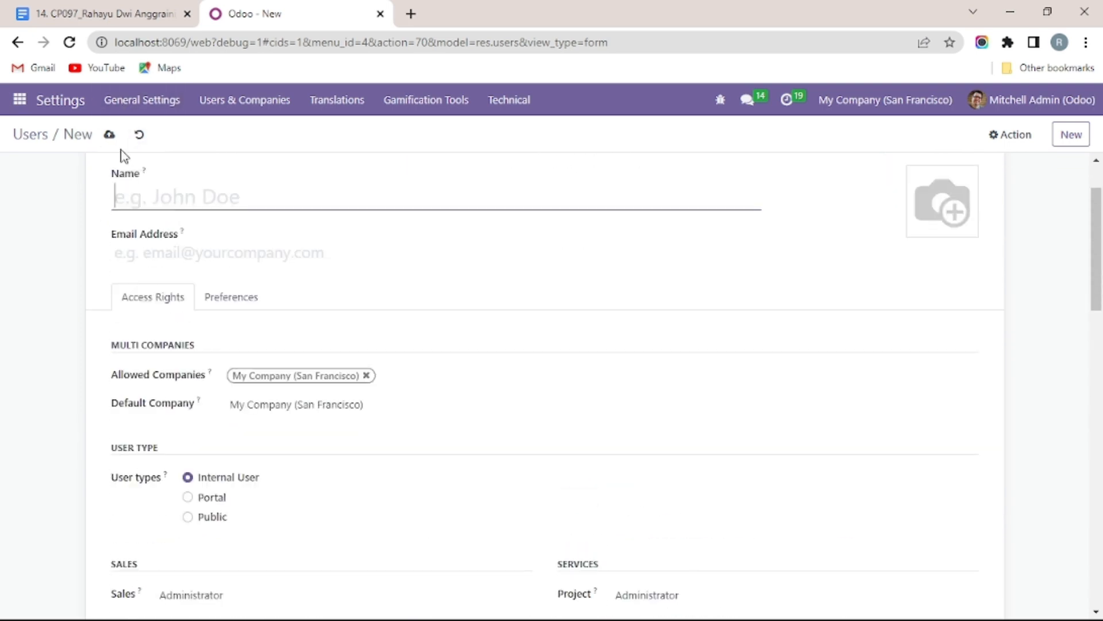
{"action": "left_click", "coordinate": [17, 151]}
{"action": "left_click", "coordinate": [26, 135]}
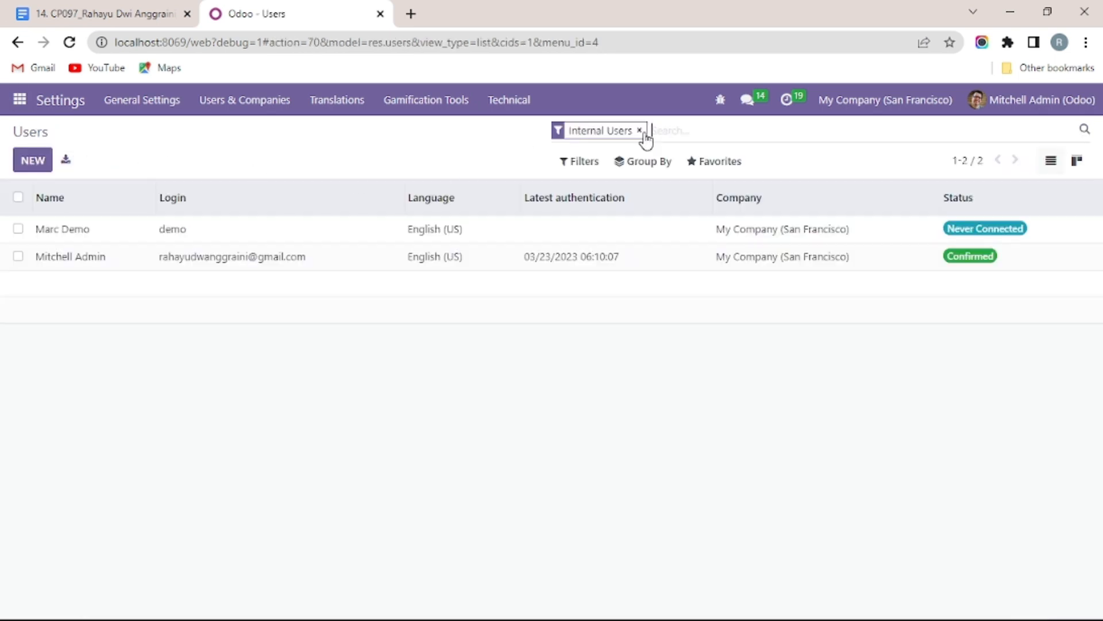
{"action": "left_click", "coordinate": [647, 132]}
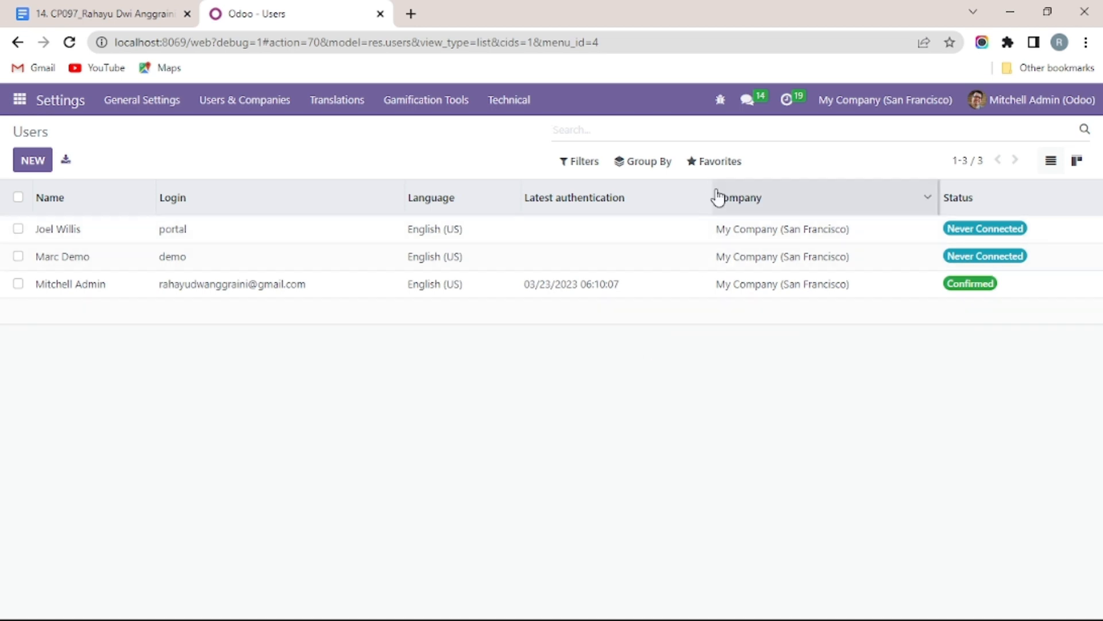
Step: Choose Import records from the Users list's Favorites menu
{"action": "left_click", "coordinate": [716, 164]}
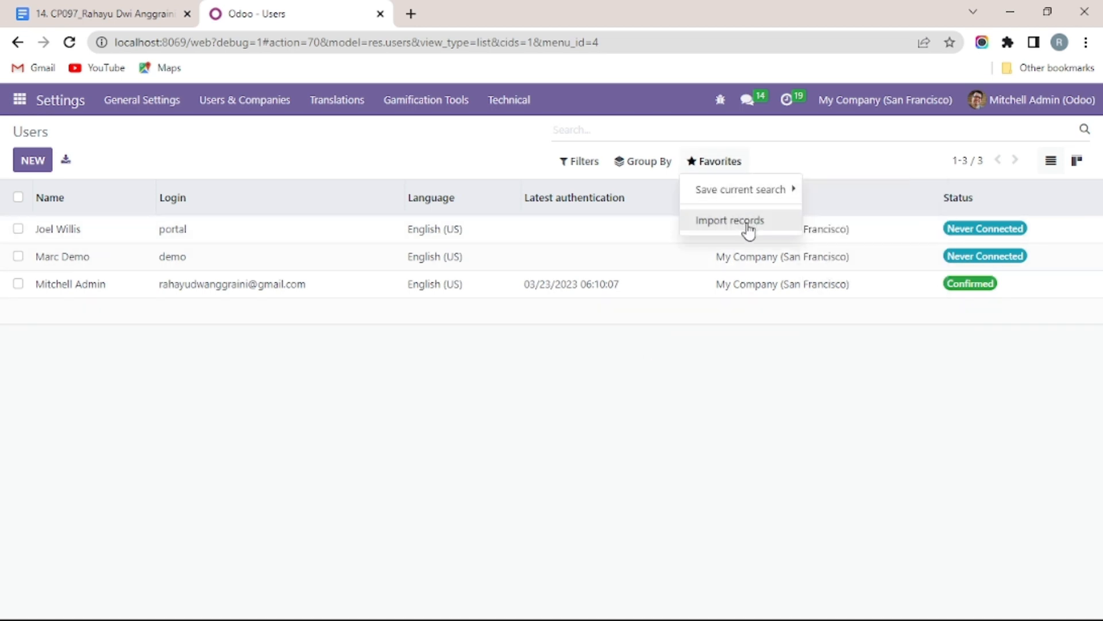
{"action": "left_click", "coordinate": [748, 230]}
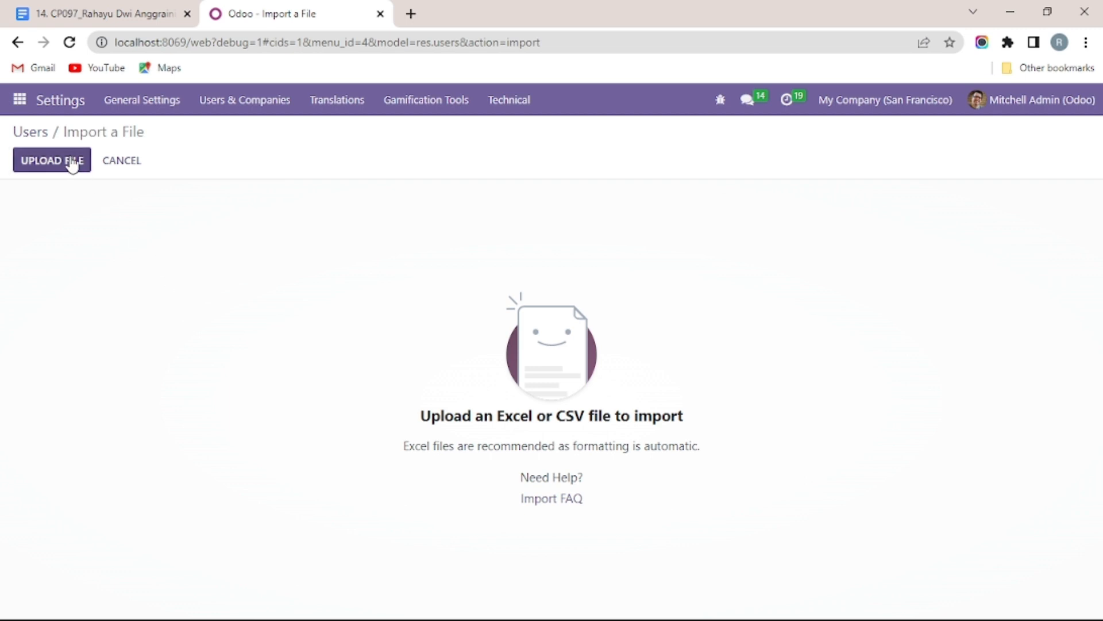
Step: Upload contoh.xlsx, test the column mapping, and import the five users
{"action": "left_click", "coordinate": [71, 162]}
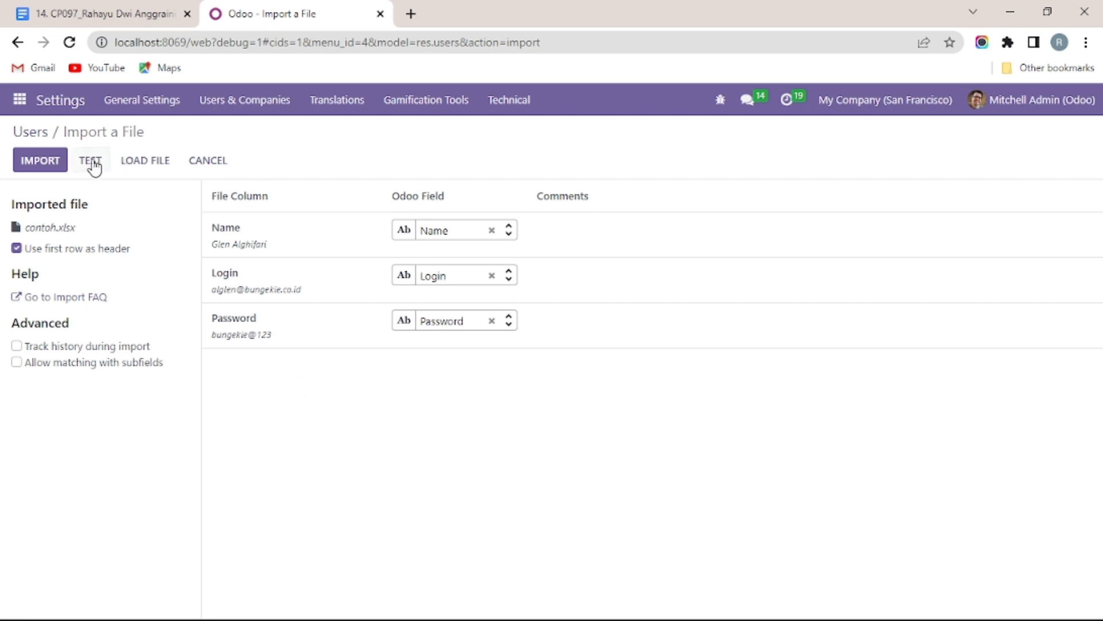
{"action": "left_click", "coordinate": [91, 164]}
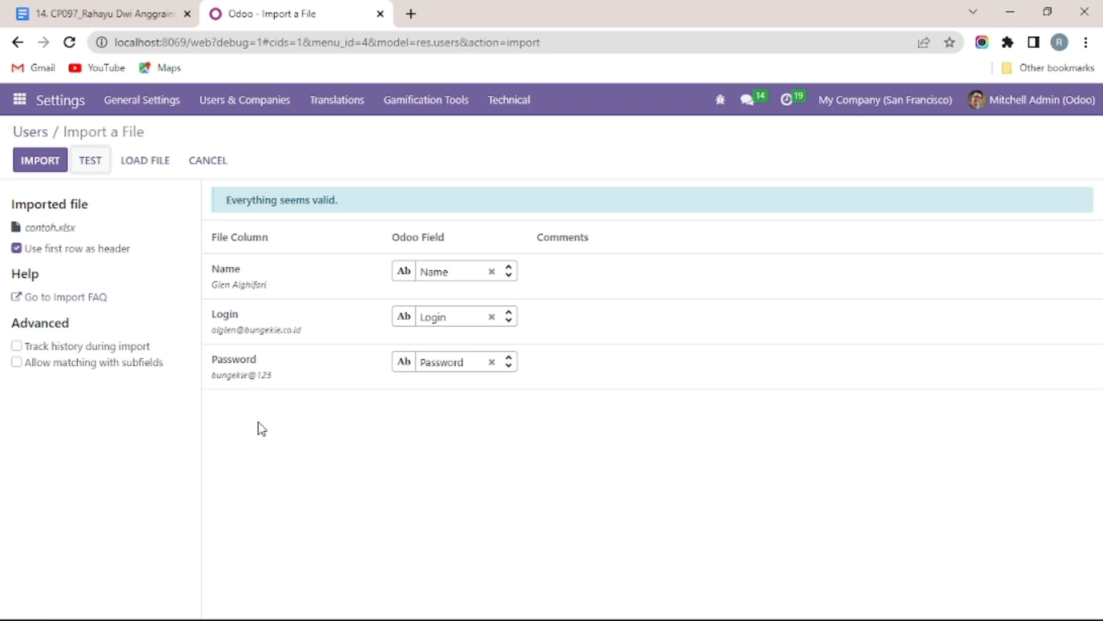
{"action": "left_click", "coordinate": [33, 166]}
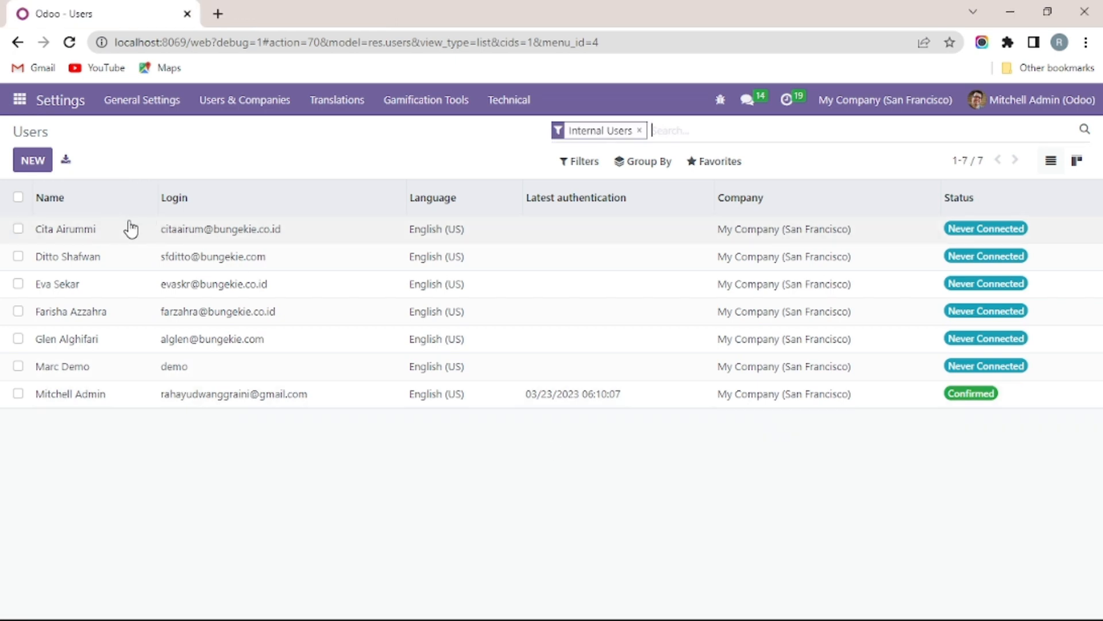
Step: Open the first imported user and lower Inventory access to User
{"action": "double_click", "coordinate": [171, 233]}
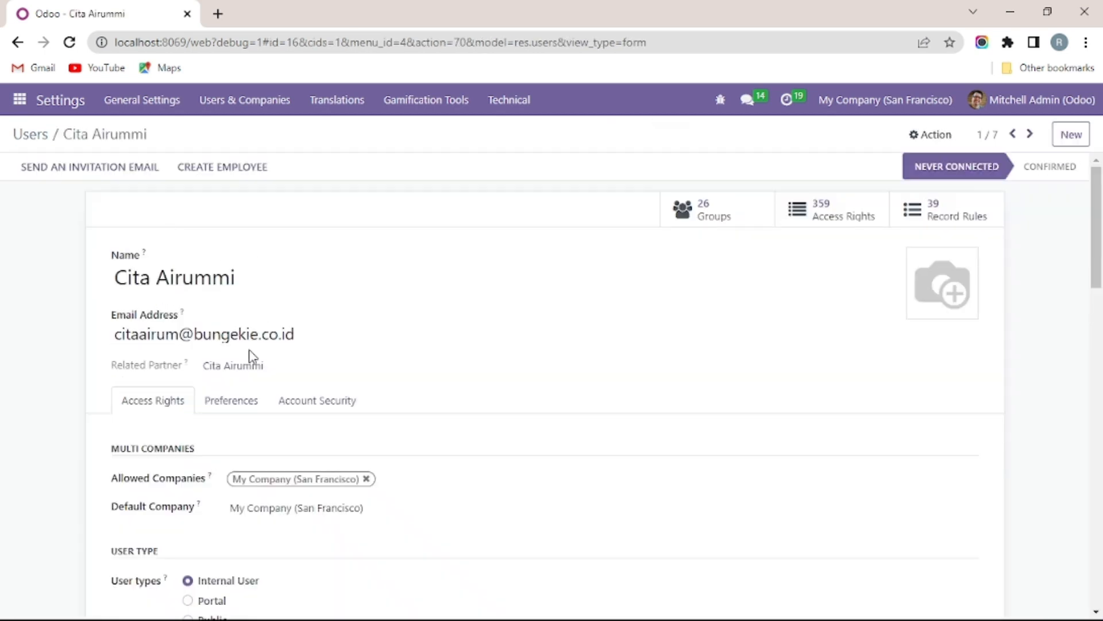
{"action": "scroll", "coordinate": [249, 351], "scroll_direction": "down", "scroll_amount": 3}
{"action": "scroll", "coordinate": [214, 423], "scroll_direction": "down", "scroll_amount": 1}
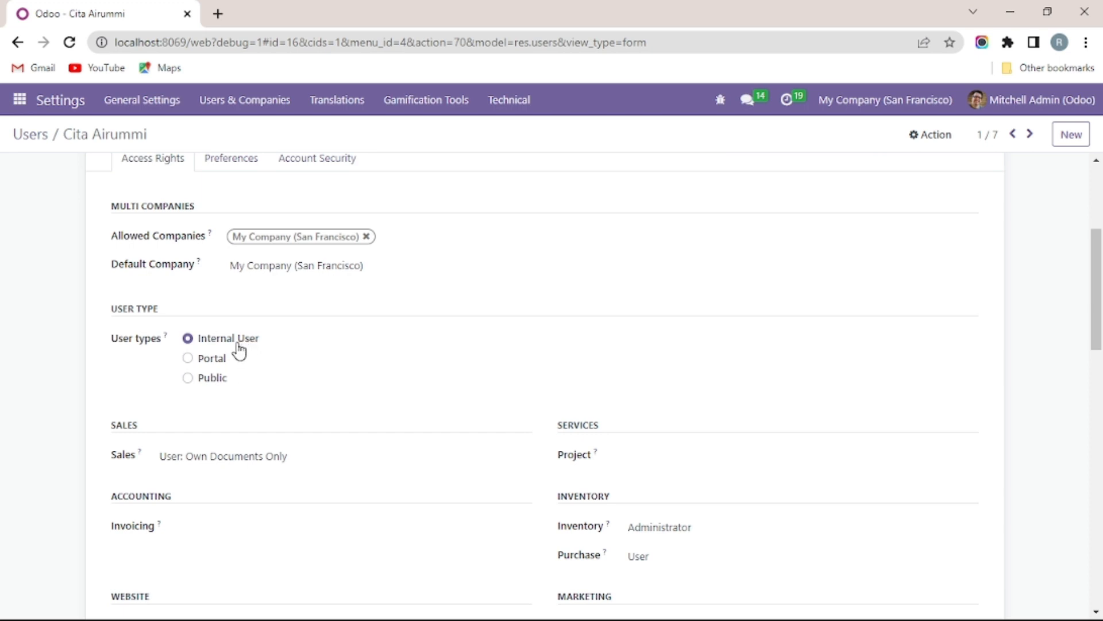
{"action": "scroll", "coordinate": [203, 419], "scroll_direction": "down", "scroll_amount": 1}
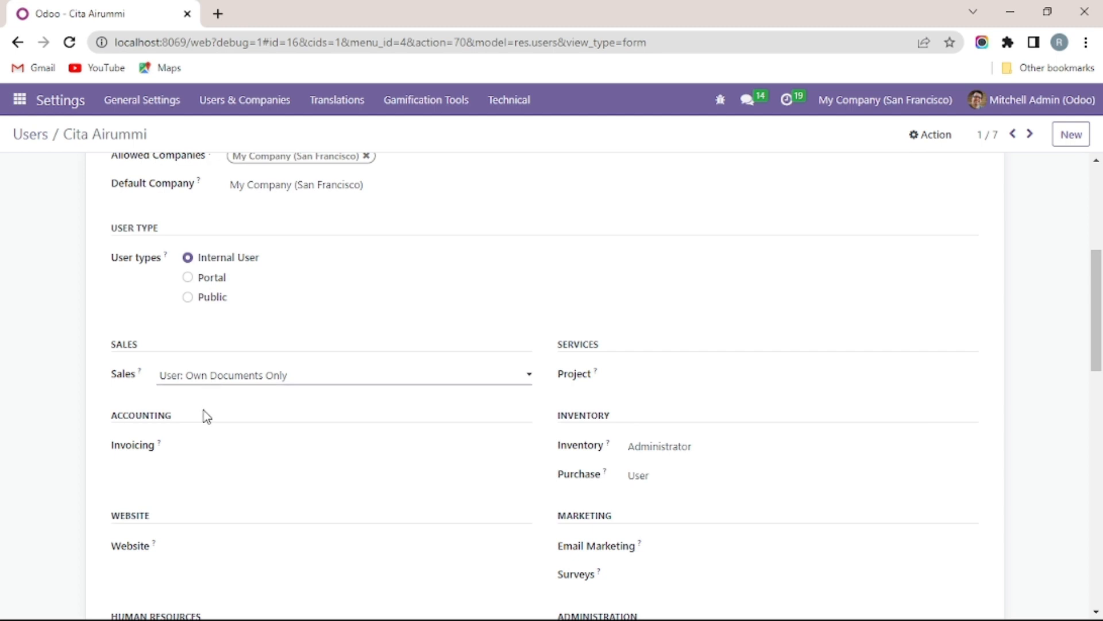
{"action": "scroll", "coordinate": [212, 391], "scroll_direction": "down", "scroll_amount": 2}
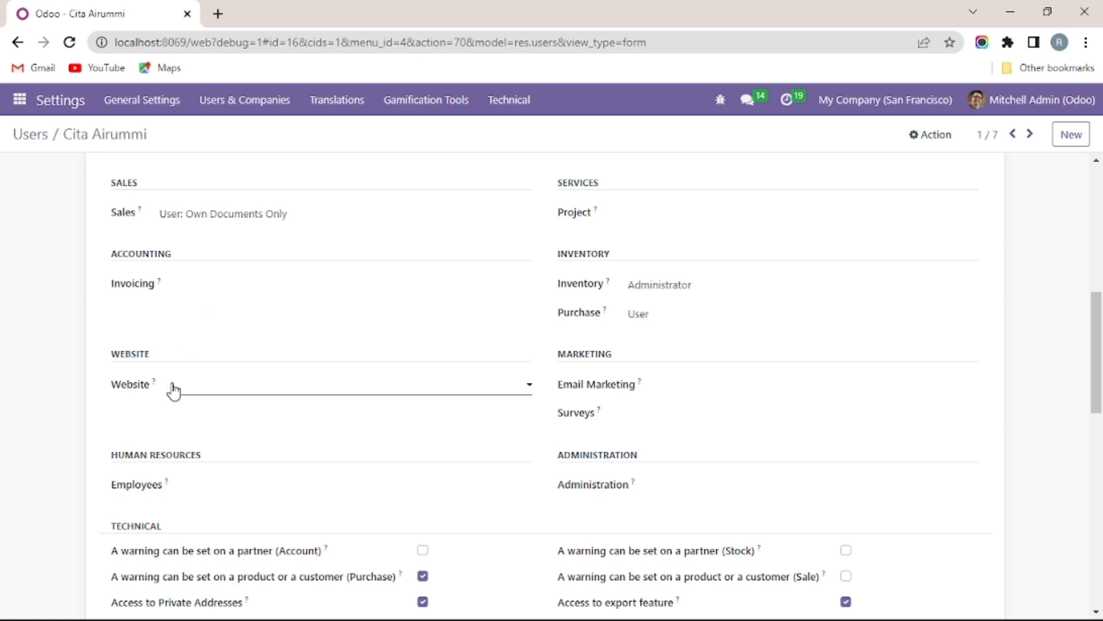
{"action": "scroll", "coordinate": [658, 377], "scroll_direction": "up", "scroll_amount": 3}
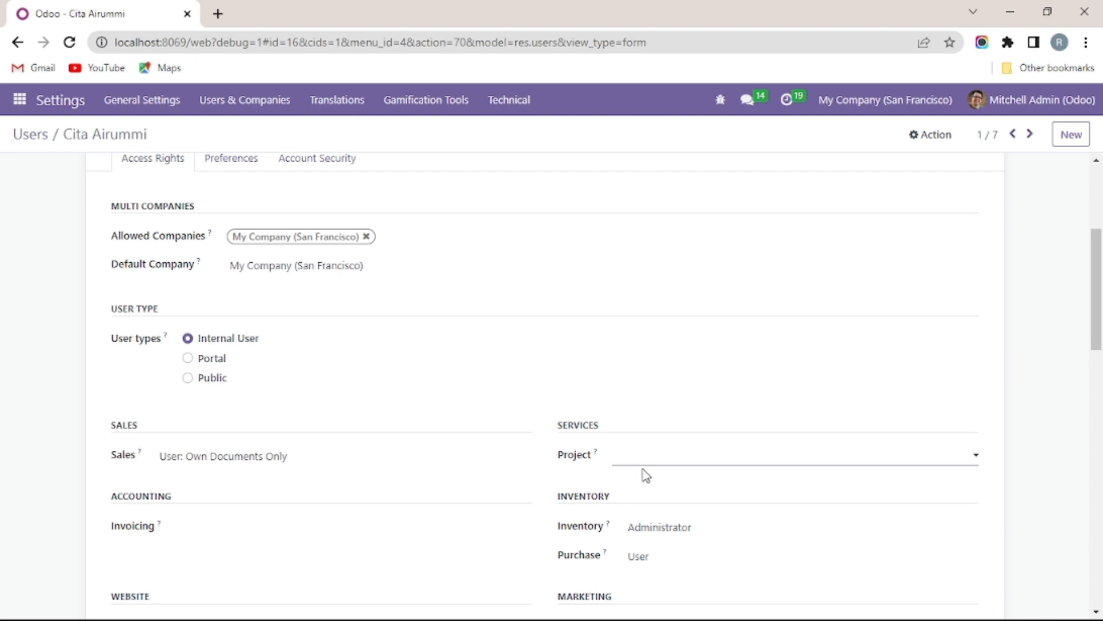
{"action": "scroll", "coordinate": [643, 474], "scroll_direction": "down", "scroll_amount": 2}
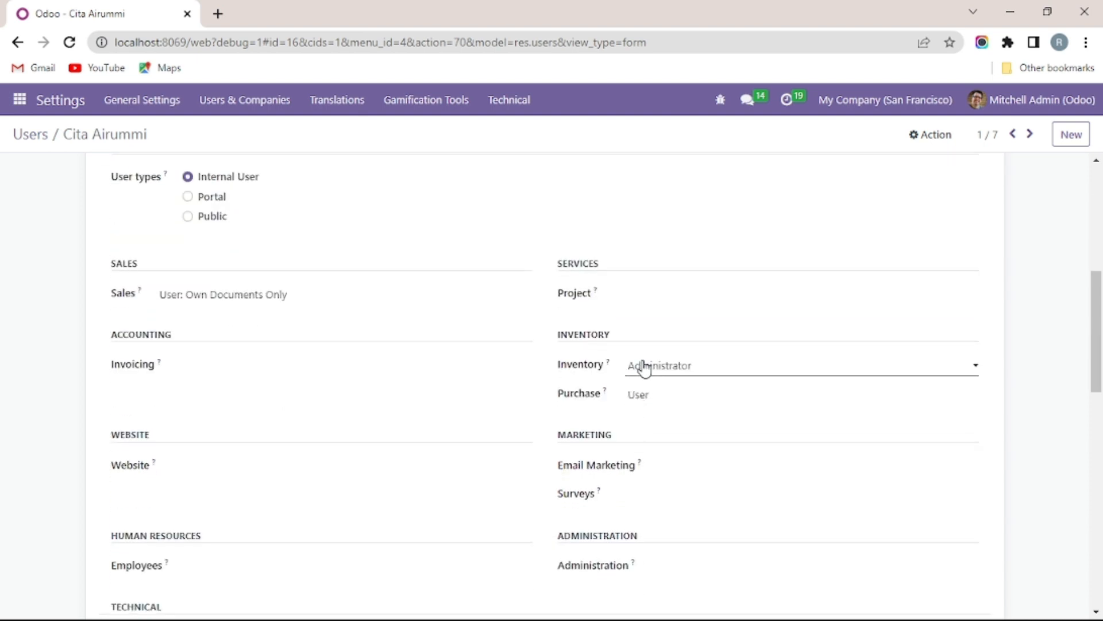
{"action": "left_click", "coordinate": [649, 401]}
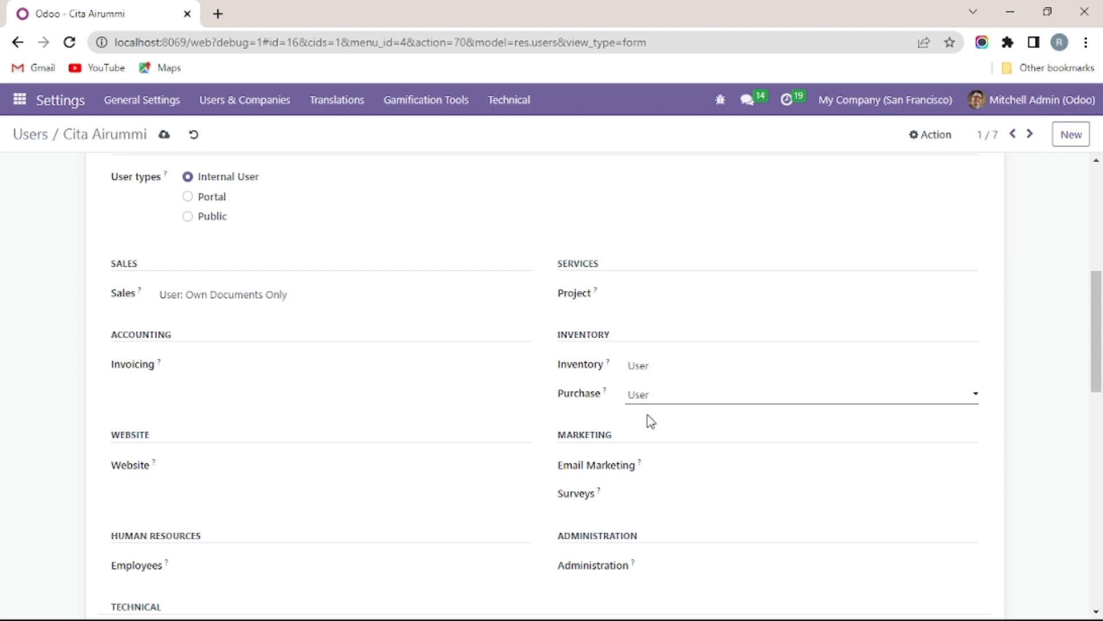
Step: Save the first user's access rights and return to the Users list
{"action": "scroll", "coordinate": [651, 431], "scroll_direction": "down", "scroll_amount": 3}
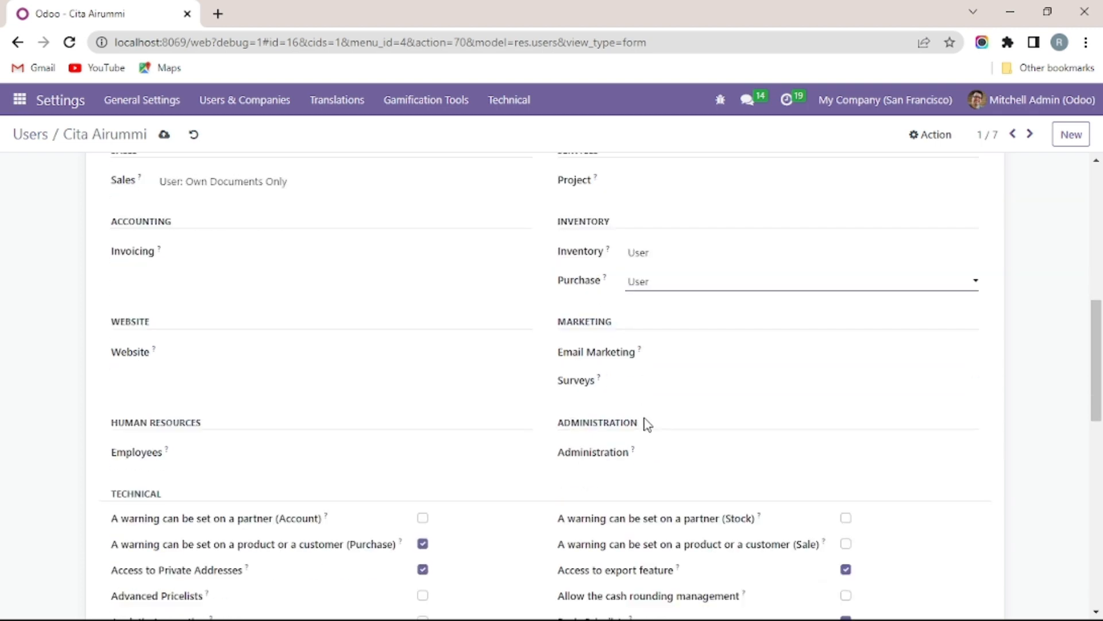
{"action": "scroll", "coordinate": [660, 320], "scroll_direction": "down", "scroll_amount": 1}
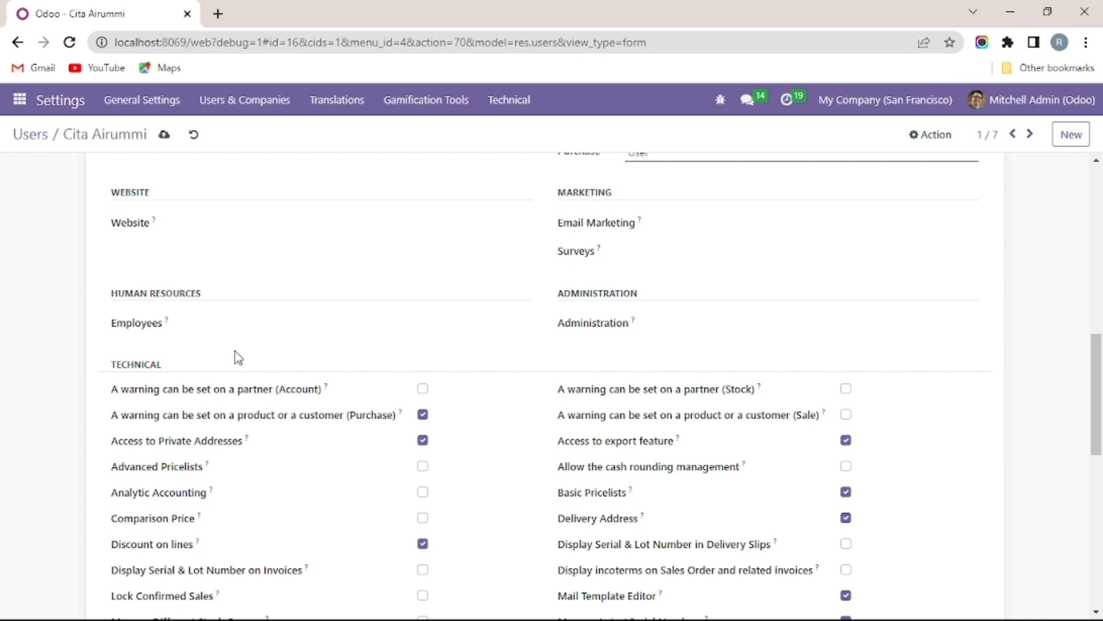
{"action": "scroll", "coordinate": [582, 462], "scroll_direction": "up", "scroll_amount": 3}
{"action": "scroll", "coordinate": [578, 463], "scroll_direction": "down", "scroll_amount": 9}
{"action": "scroll", "coordinate": [577, 463], "scroll_direction": "up", "scroll_amount": 12}
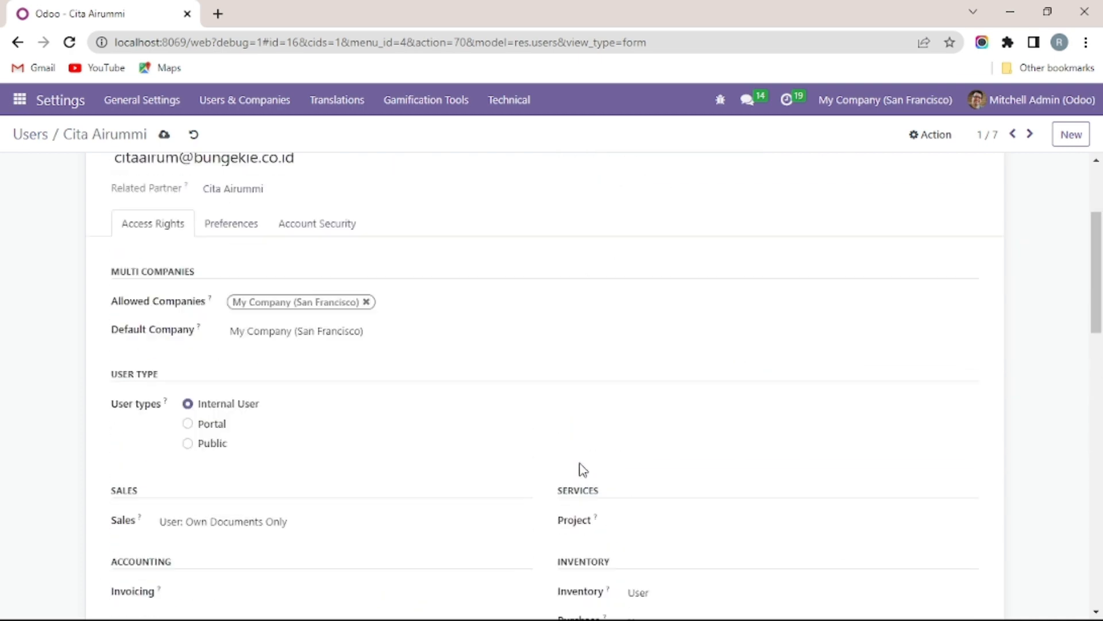
{"action": "scroll", "coordinate": [580, 465], "scroll_direction": "up", "scroll_amount": 5}
{"action": "left_click", "coordinate": [165, 136]}
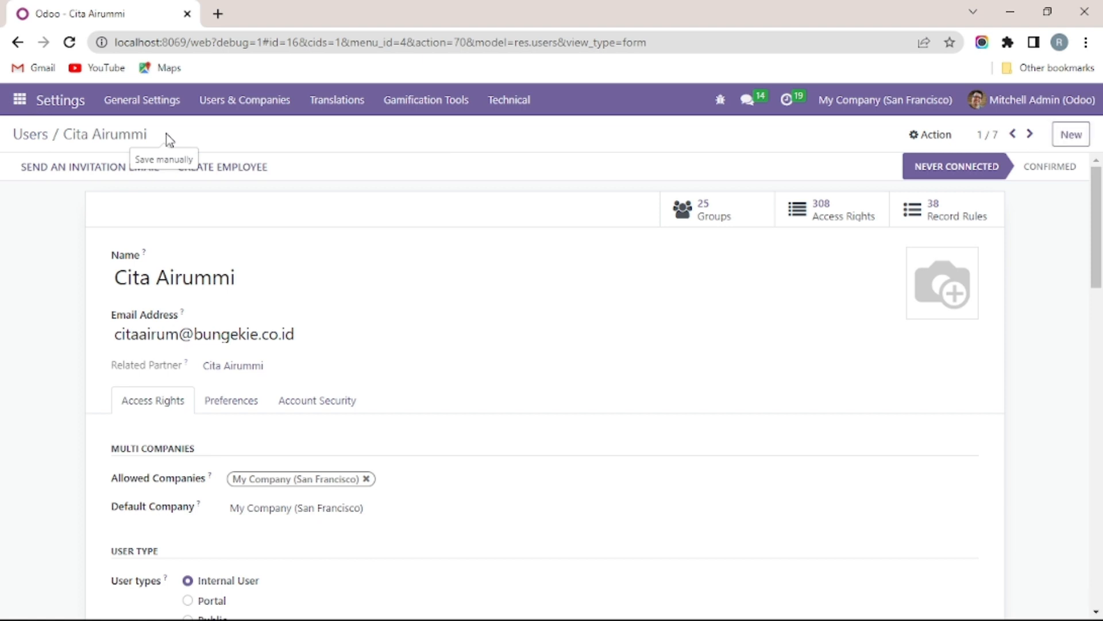
{"action": "left_click", "coordinate": [33, 136]}
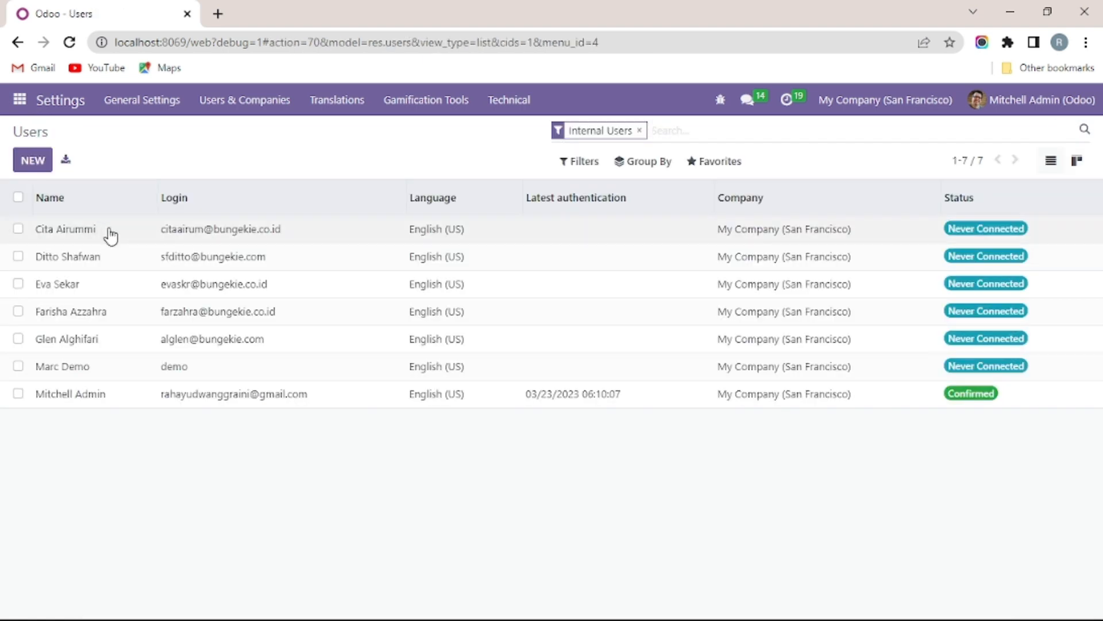
Step: Open the second user; set Sales to Own Documents Only, Inventory to User, clear Project
{"action": "left_click", "coordinate": [130, 257]}
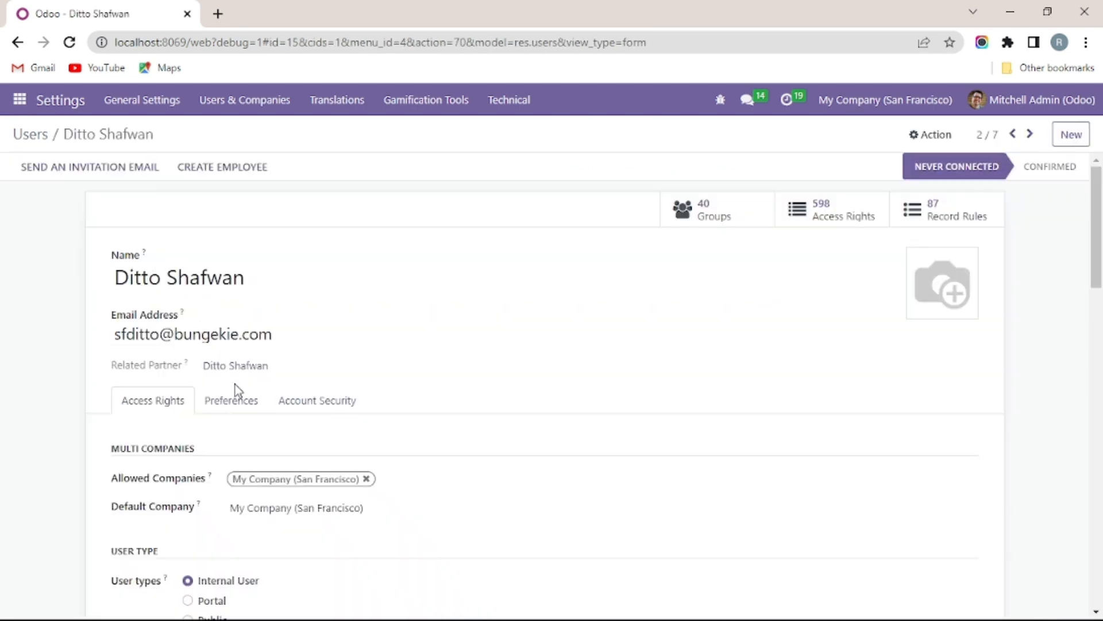
{"action": "scroll", "coordinate": [364, 402], "scroll_direction": "down", "scroll_amount": 7}
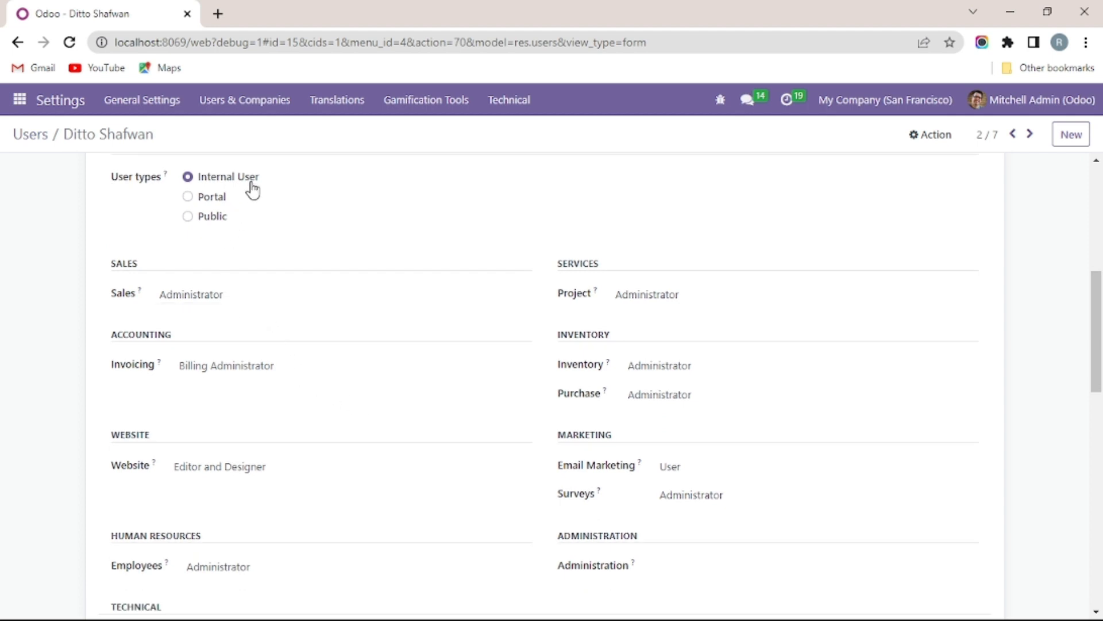
{"action": "left_click", "coordinate": [194, 300]}
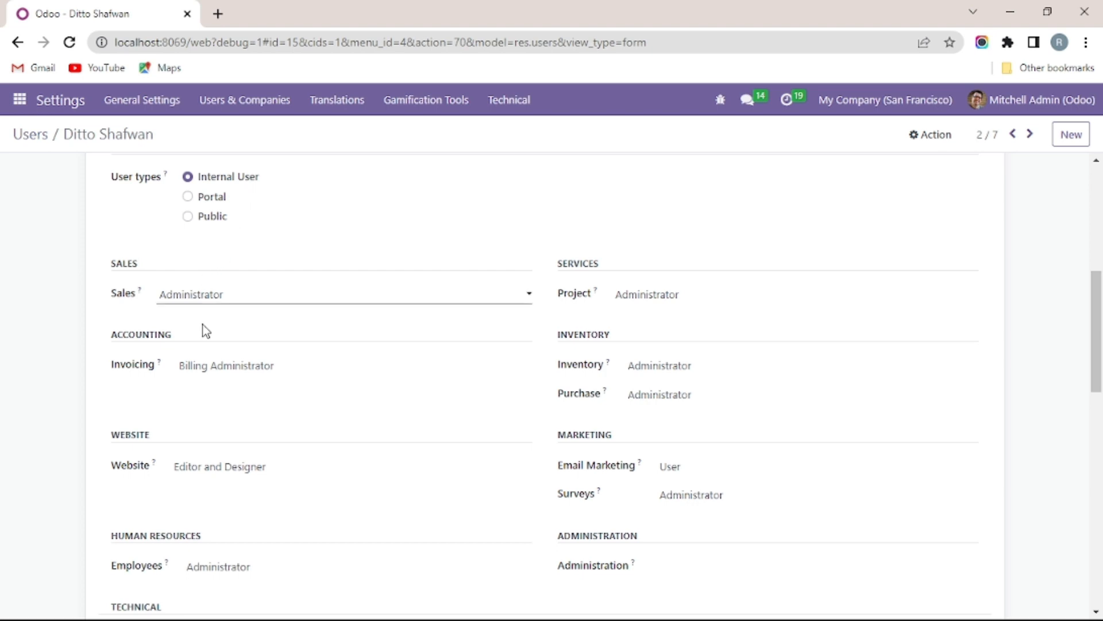
{"action": "left_click", "coordinate": [202, 325]}
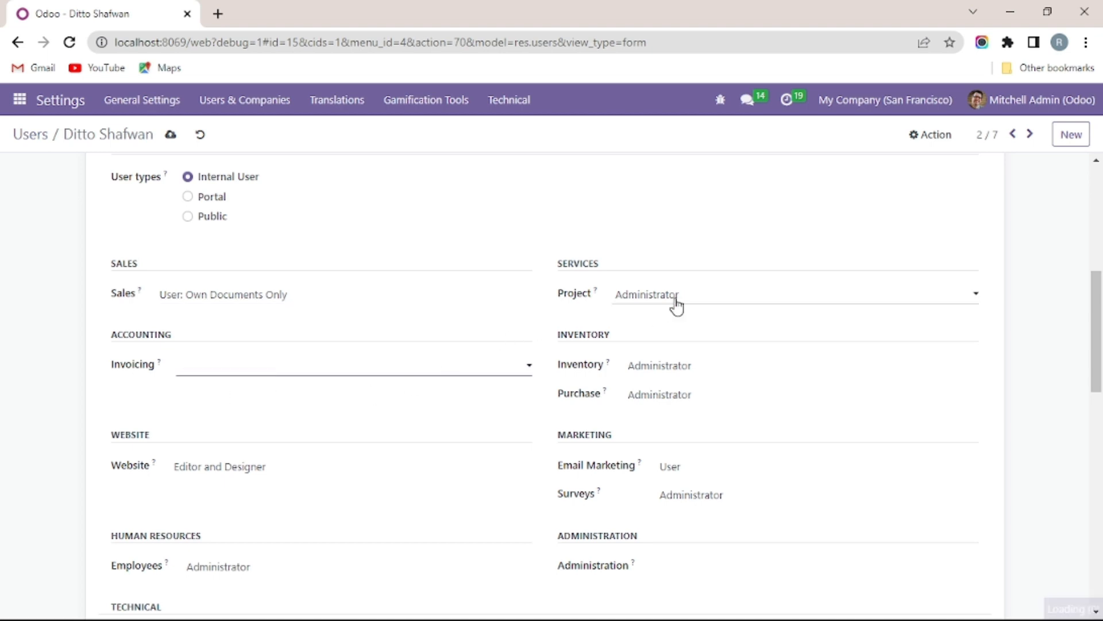
{"action": "left_click", "coordinate": [665, 320]}
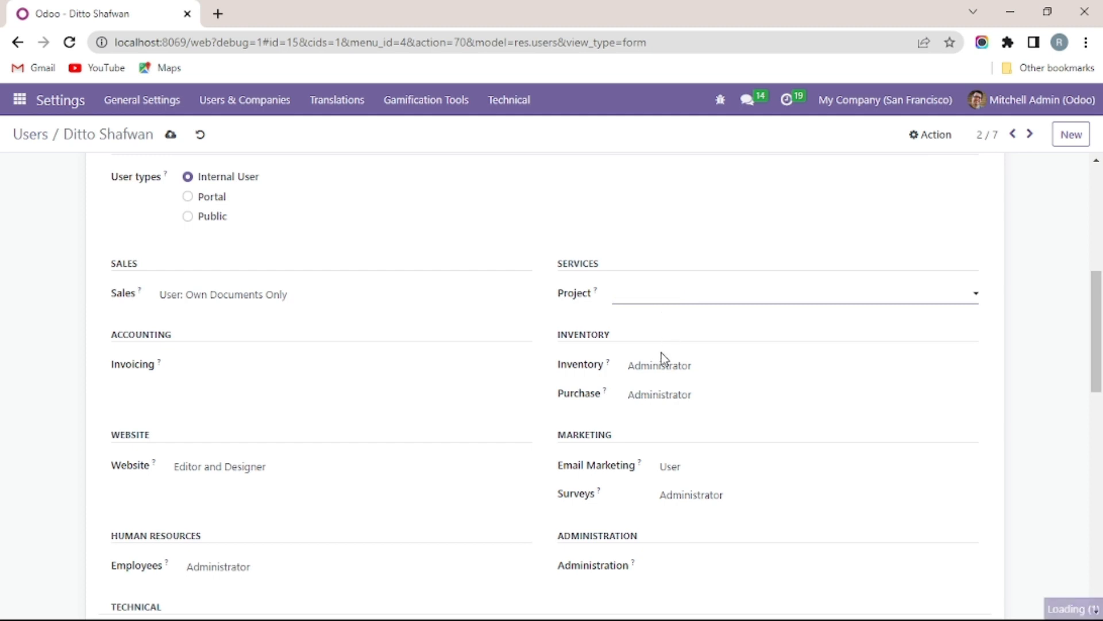
{"action": "left_click", "coordinate": [659, 377]}
{"action": "left_click", "coordinate": [658, 400]}
Step: Clear Purchase, Website, Email Marketing, Surveys and Employees access, then save
{"action": "left_click", "coordinate": [658, 410]}
{"action": "scroll", "coordinate": [270, 455], "scroll_direction": "down", "scroll_amount": 1}
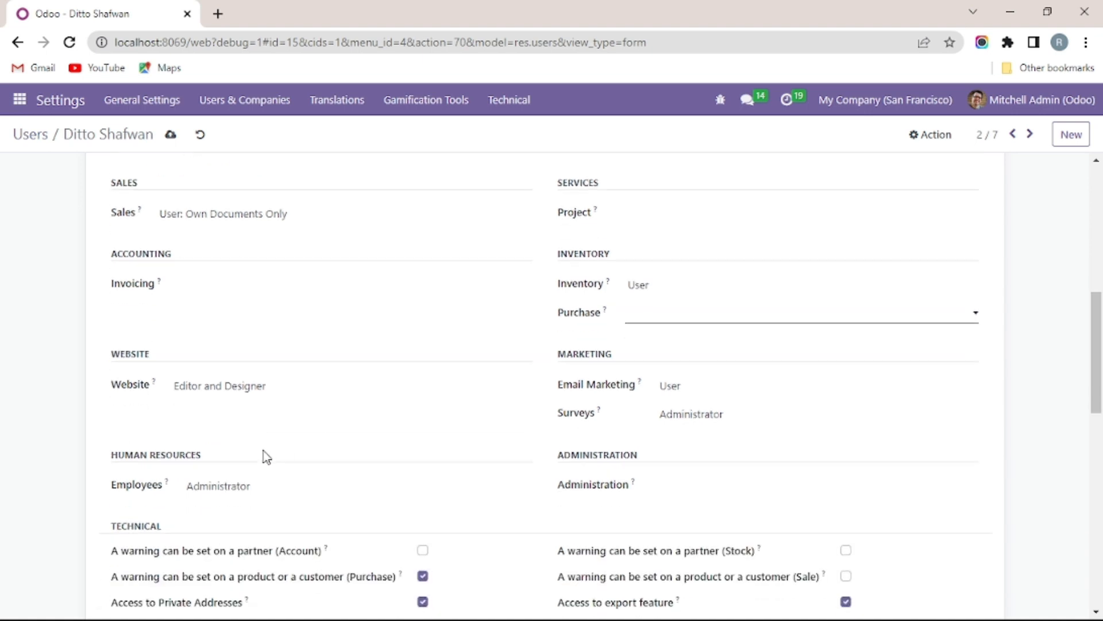
{"action": "left_click", "coordinate": [277, 408]}
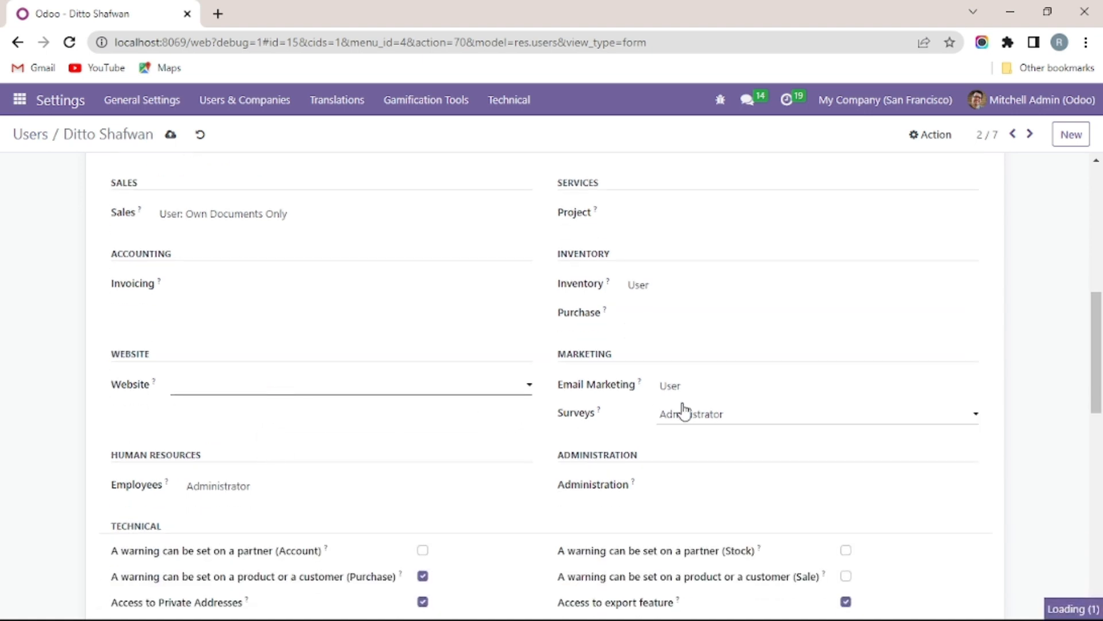
{"action": "left_click", "coordinate": [700, 413]}
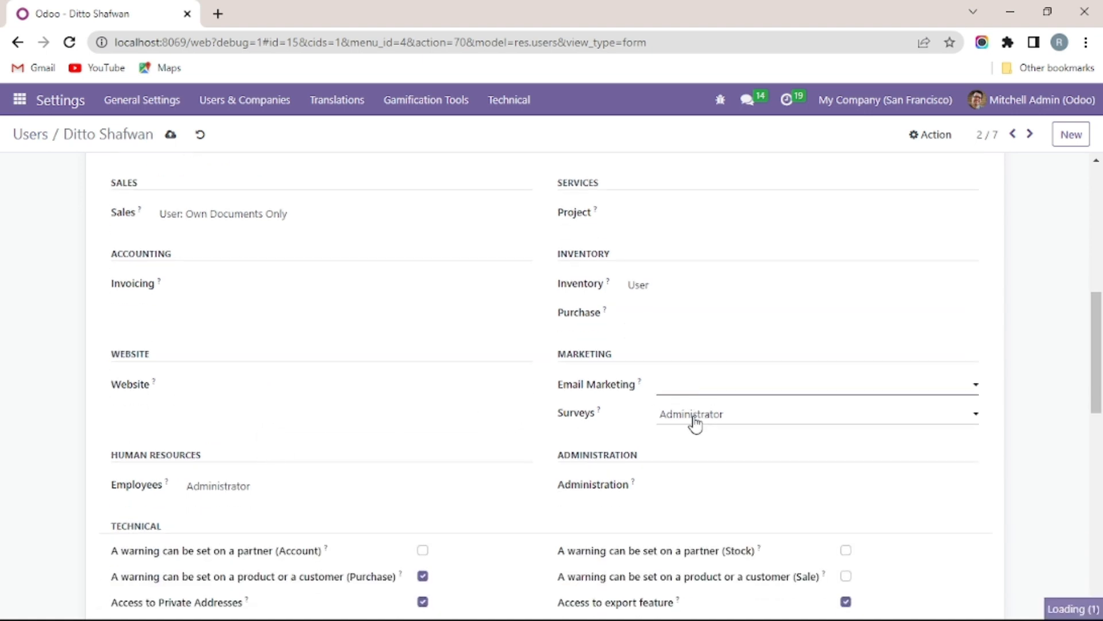
{"action": "left_click", "coordinate": [692, 423]}
{"action": "left_click", "coordinate": [660, 436]}
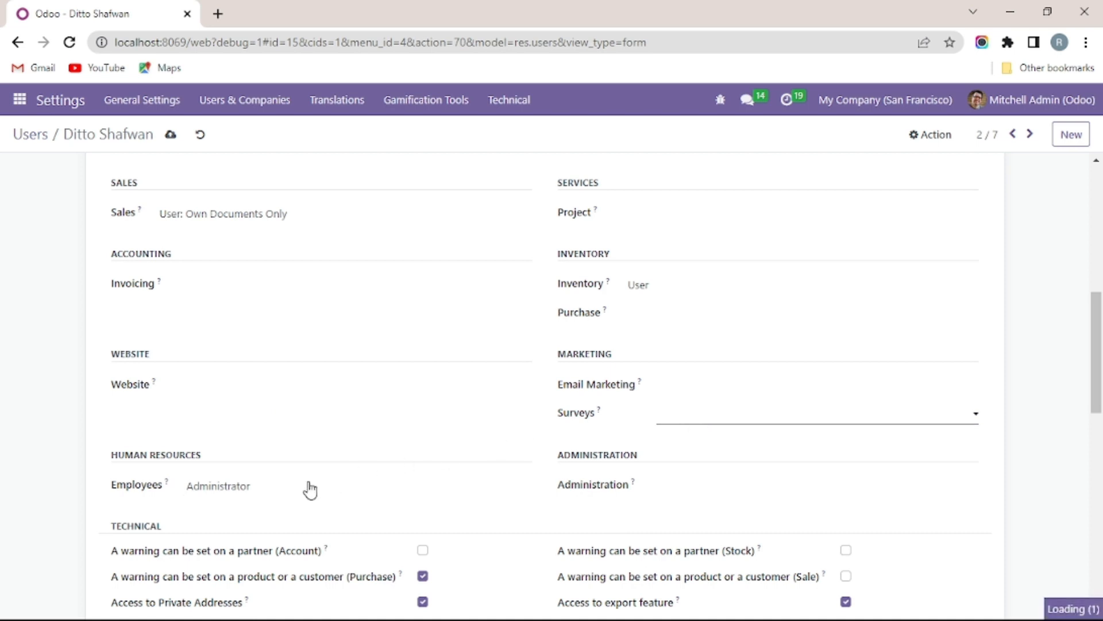
{"action": "left_click", "coordinate": [251, 499]}
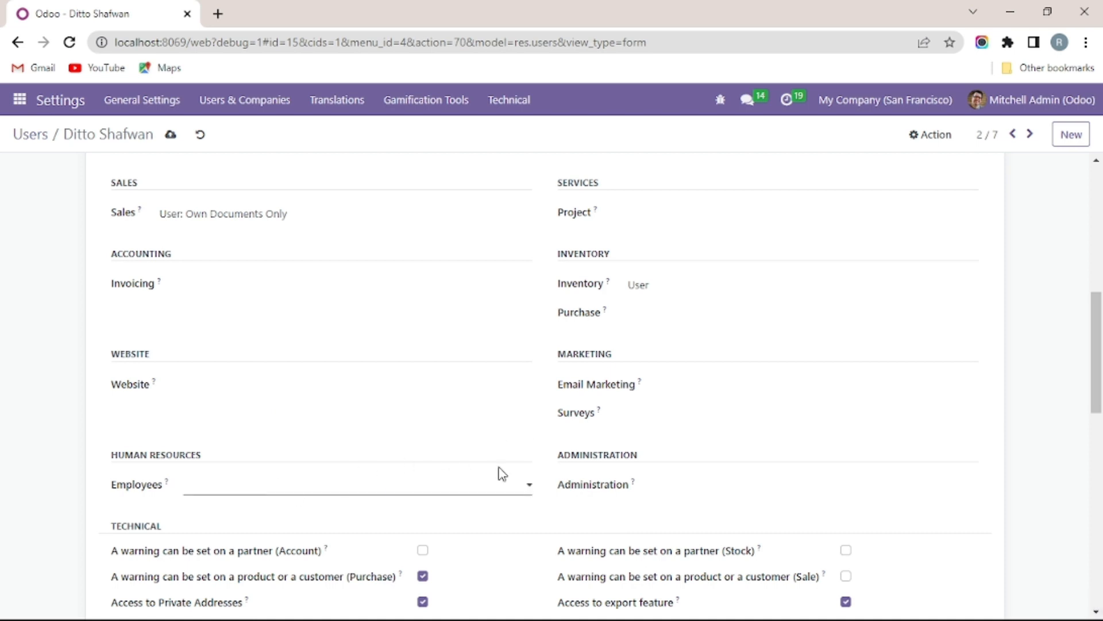
{"action": "scroll", "coordinate": [406, 460], "scroll_direction": "down", "scroll_amount": 3}
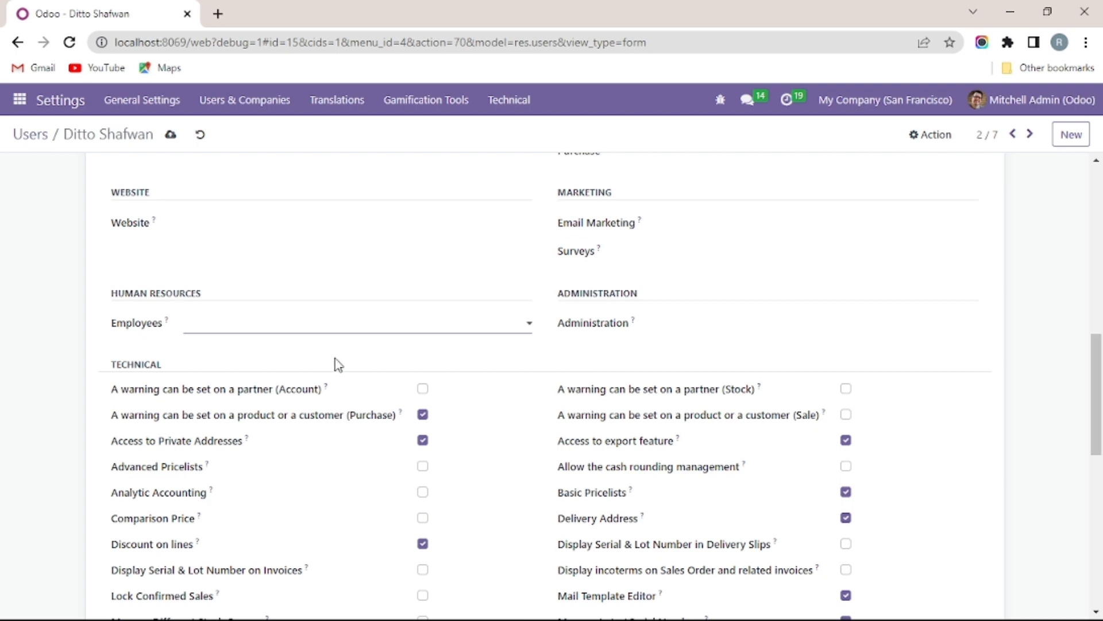
{"action": "scroll", "coordinate": [699, 390], "scroll_direction": "down", "scroll_amount": 7}
{"action": "scroll", "coordinate": [704, 394], "scroll_direction": "down", "scroll_amount": 3}
{"action": "scroll", "coordinate": [506, 463], "scroll_direction": "up", "scroll_amount": 15}
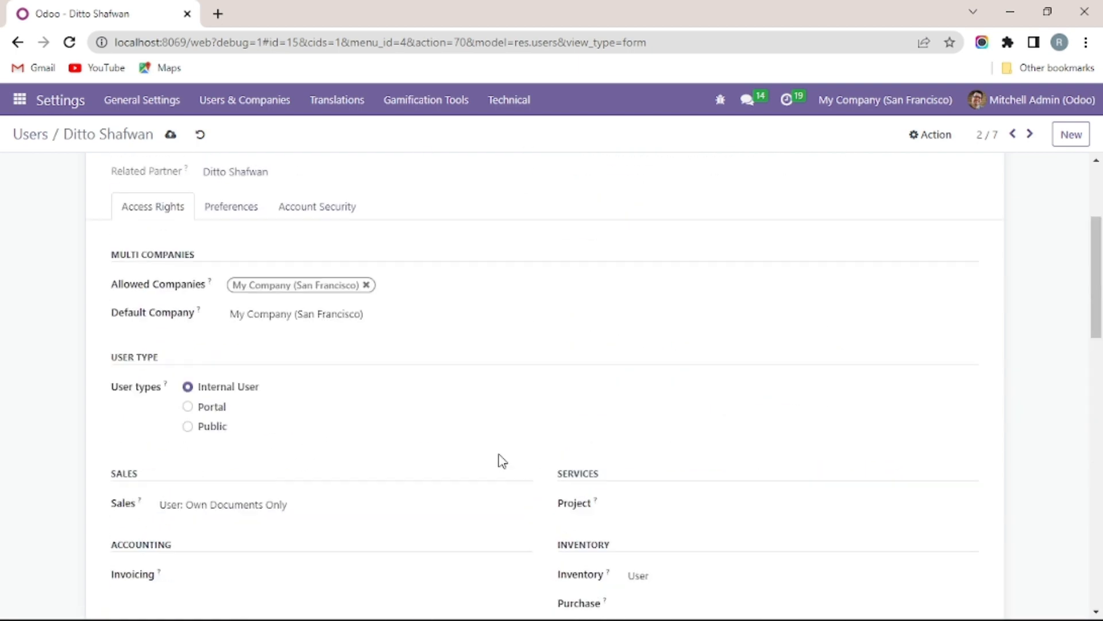
{"action": "left_click", "coordinate": [171, 136]}
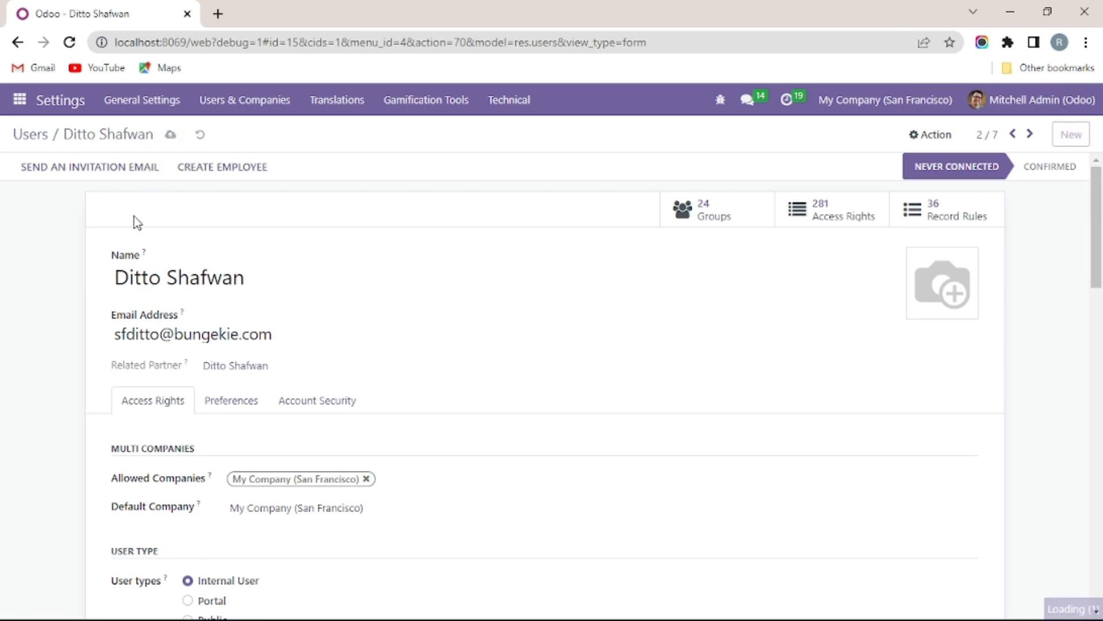
{"action": "left_click", "coordinate": [30, 137]}
Step: Open the third user; clear Sales, Invoicing and Purchase, set Inventory to User
{"action": "left_click", "coordinate": [94, 287]}
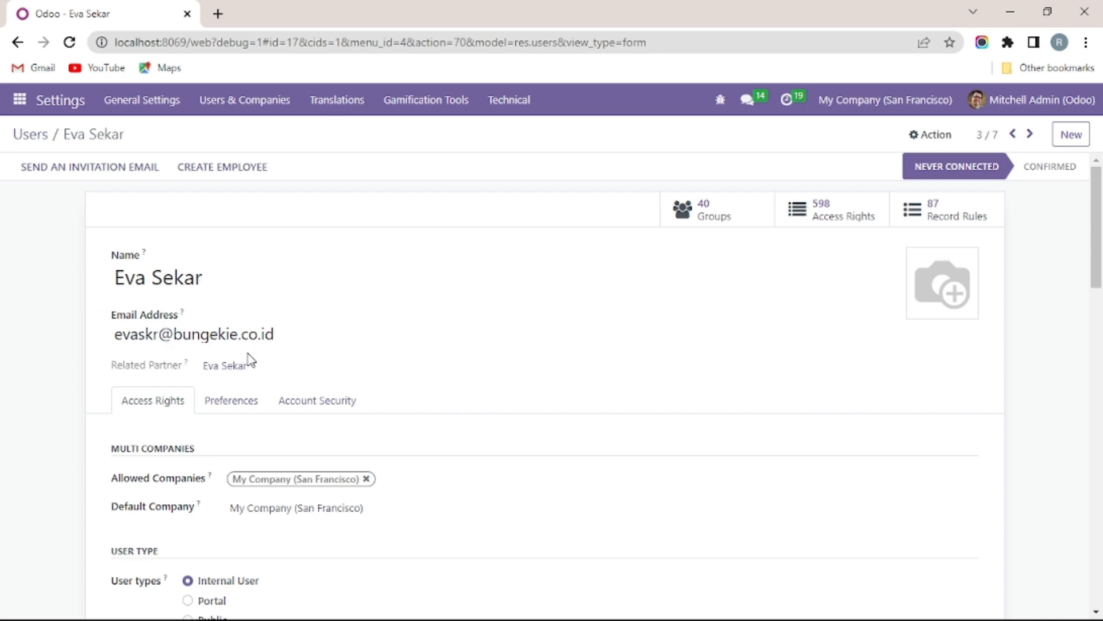
{"action": "scroll", "coordinate": [246, 360], "scroll_direction": "down", "scroll_amount": 5}
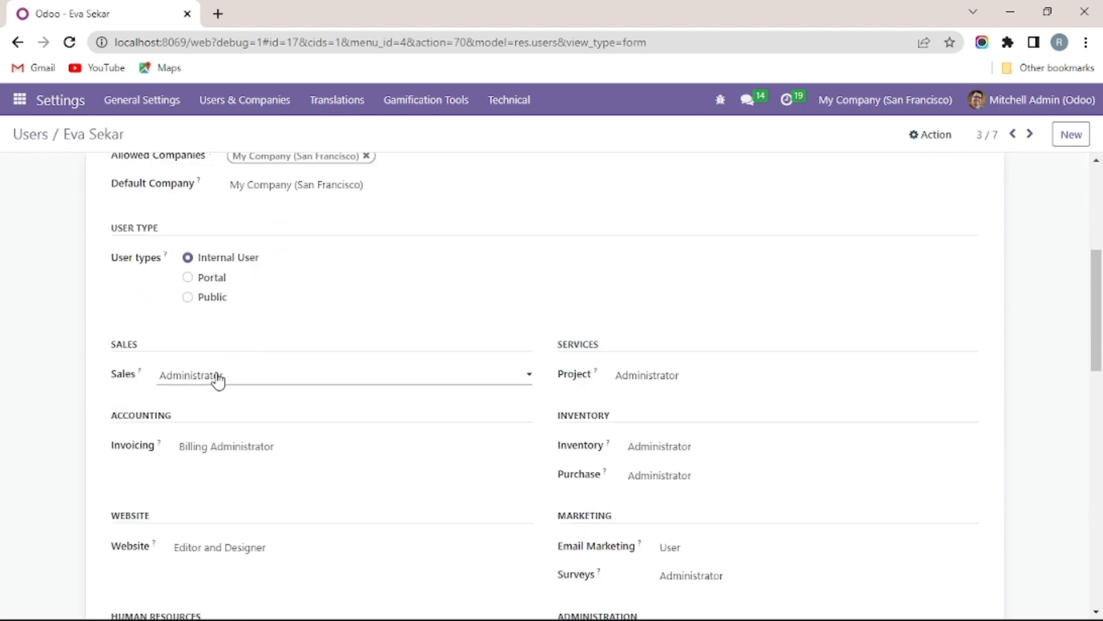
{"action": "left_click", "coordinate": [208, 396]}
{"action": "scroll", "coordinate": [247, 385], "scroll_direction": "down", "scroll_amount": 1}
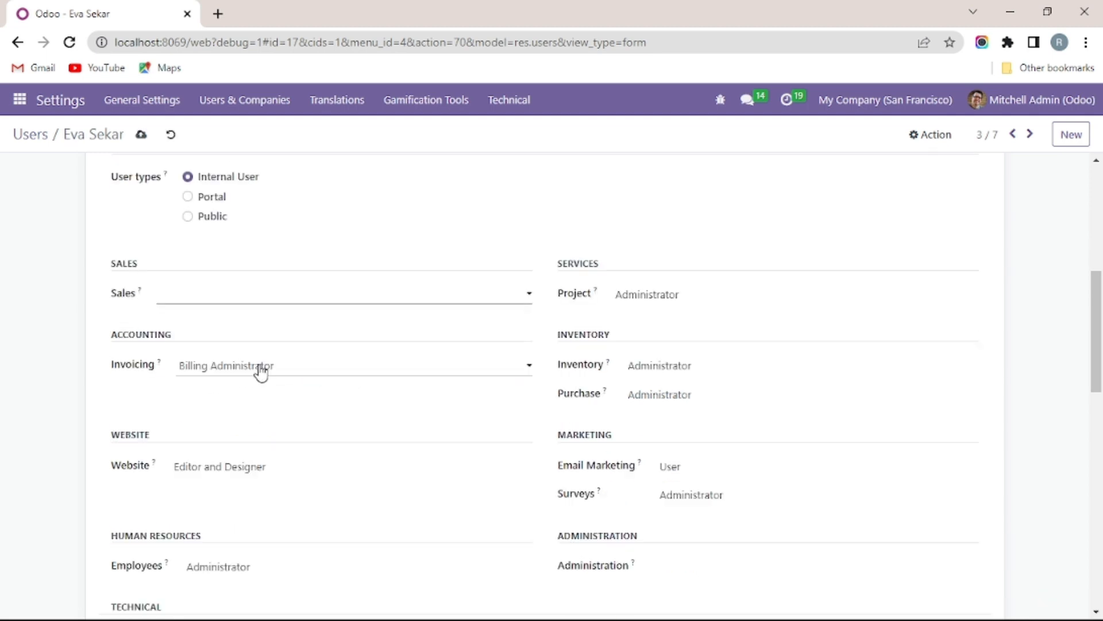
{"action": "left_click", "coordinate": [250, 381]}
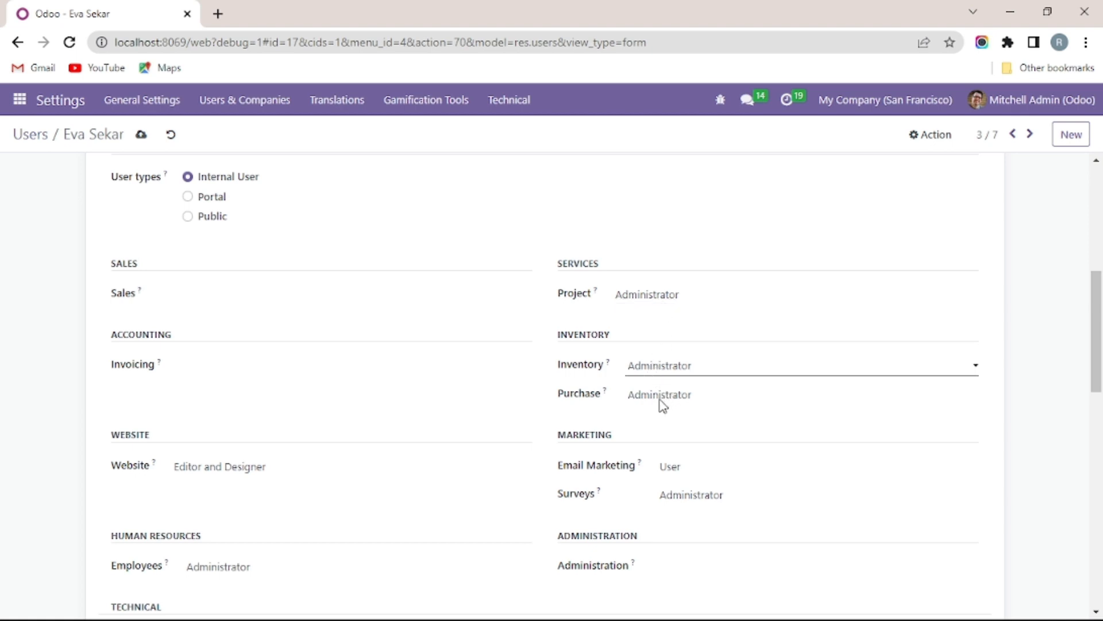
{"action": "left_click", "coordinate": [663, 405]}
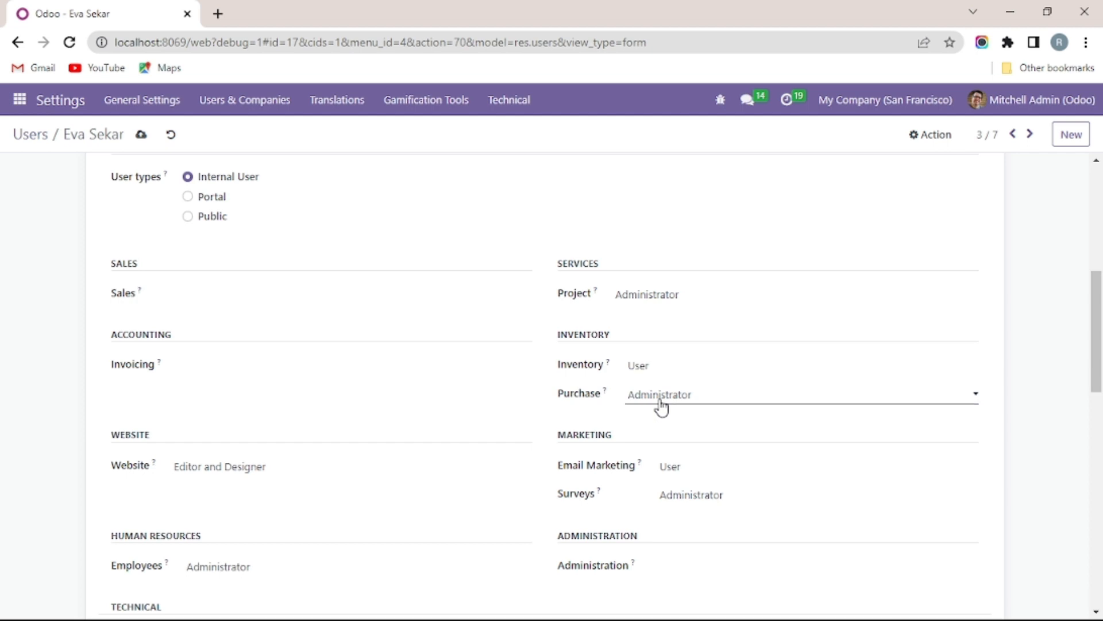
{"action": "left_click", "coordinate": [663, 413]}
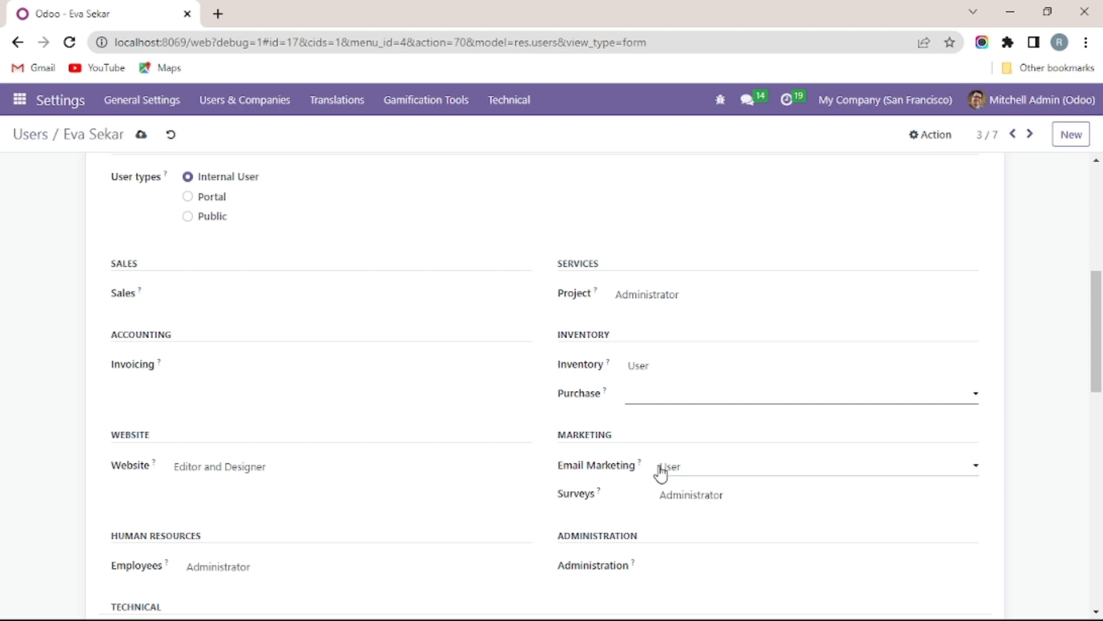
Step: Clear Email Marketing, Surveys, Website and Employees access, then save
{"action": "left_click", "coordinate": [664, 489]}
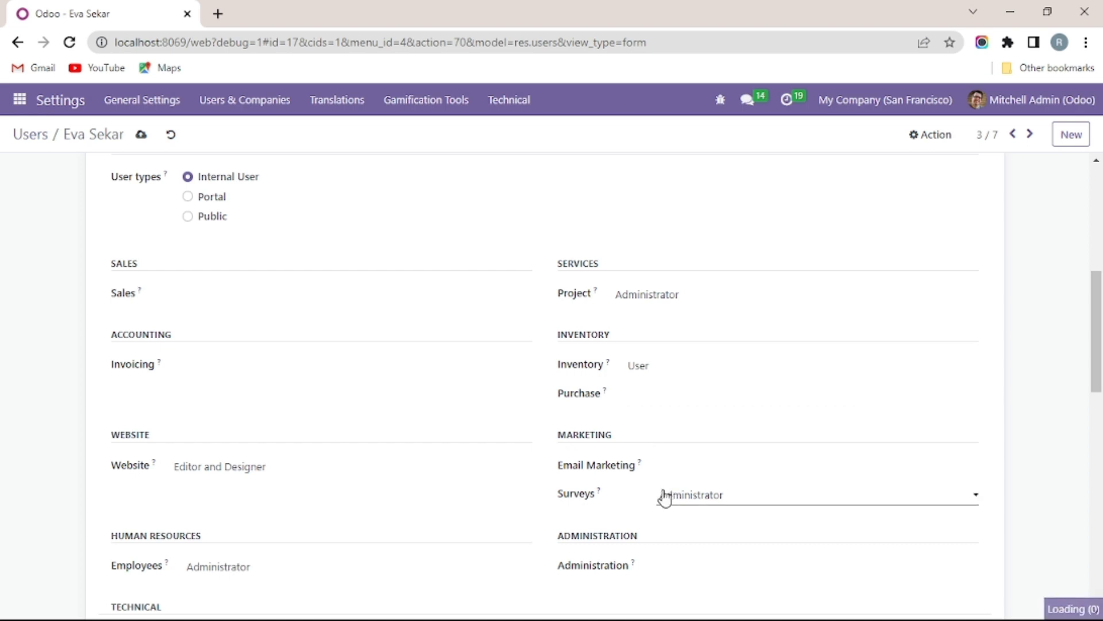
{"action": "left_click", "coordinate": [667, 513]}
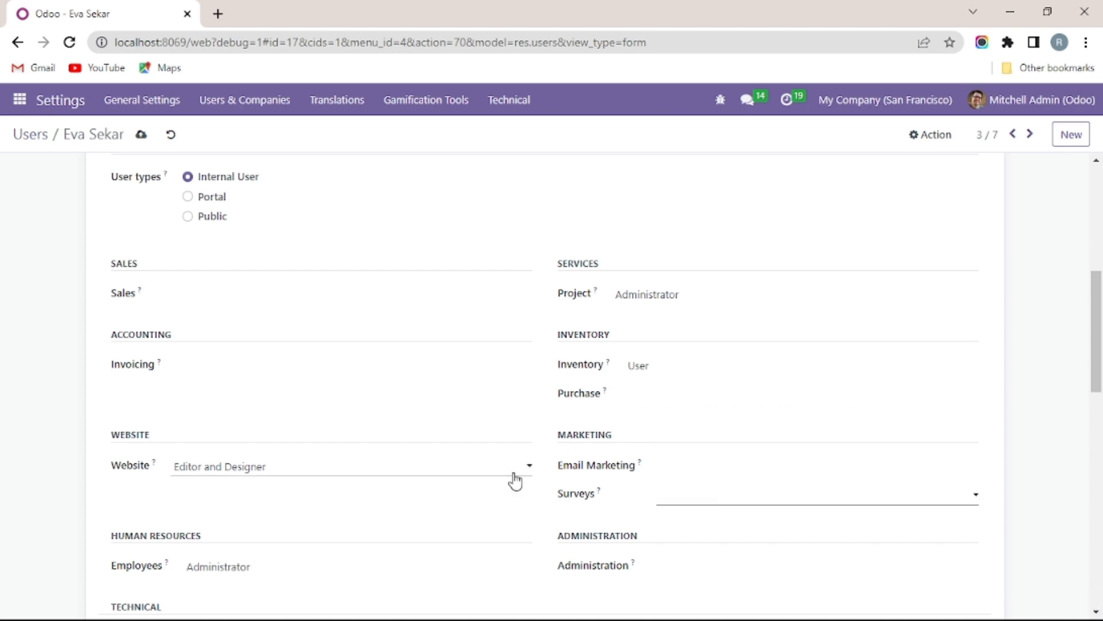
{"action": "left_click", "coordinate": [212, 488]}
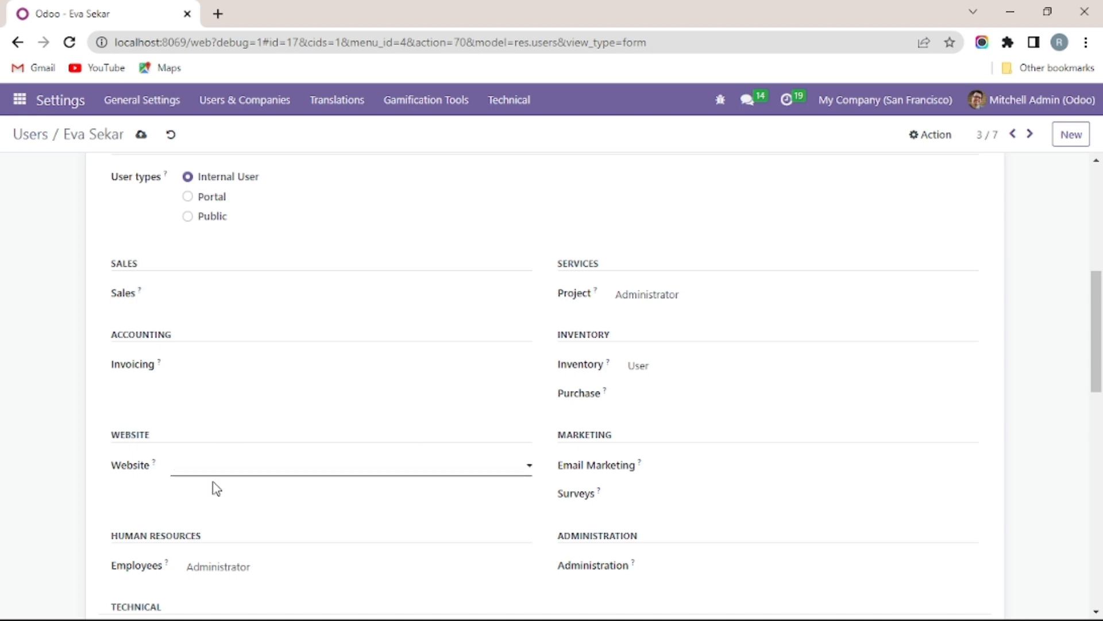
{"action": "scroll", "coordinate": [217, 478], "scroll_direction": "down", "scroll_amount": 3}
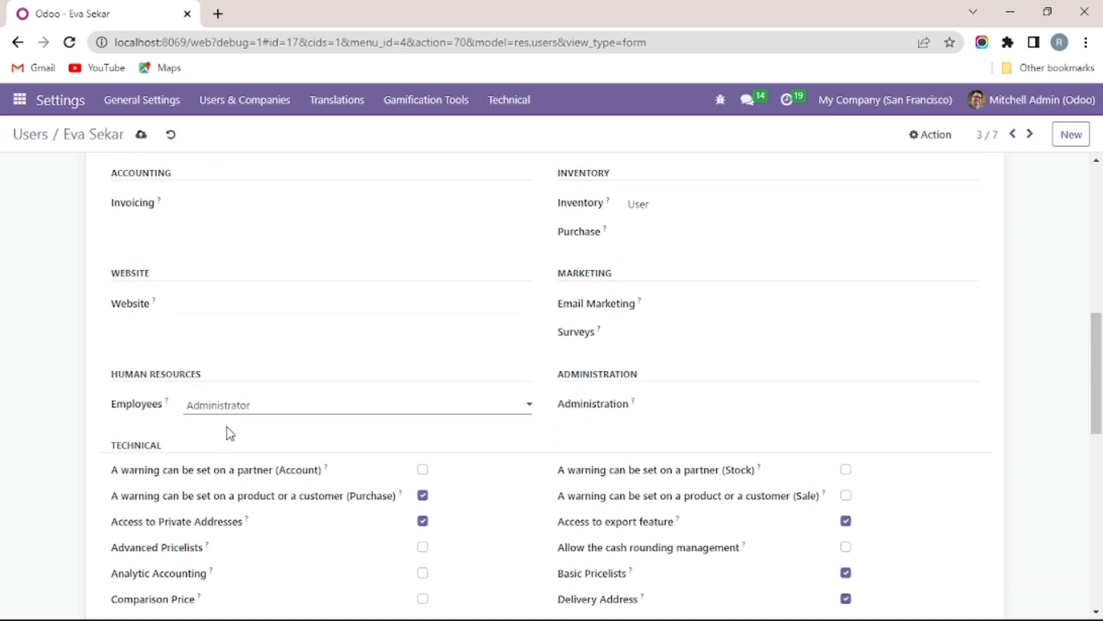
{"action": "left_click", "coordinate": [247, 428]}
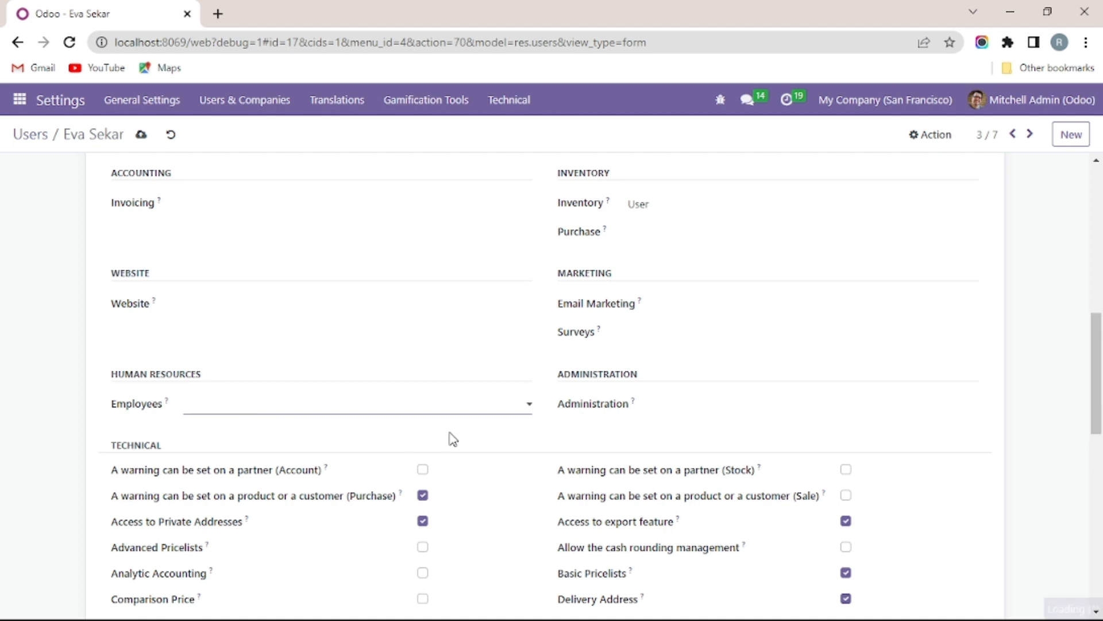
{"action": "scroll", "coordinate": [79, 309], "scroll_direction": "up", "scroll_amount": 7}
{"action": "left_click", "coordinate": [141, 135]}
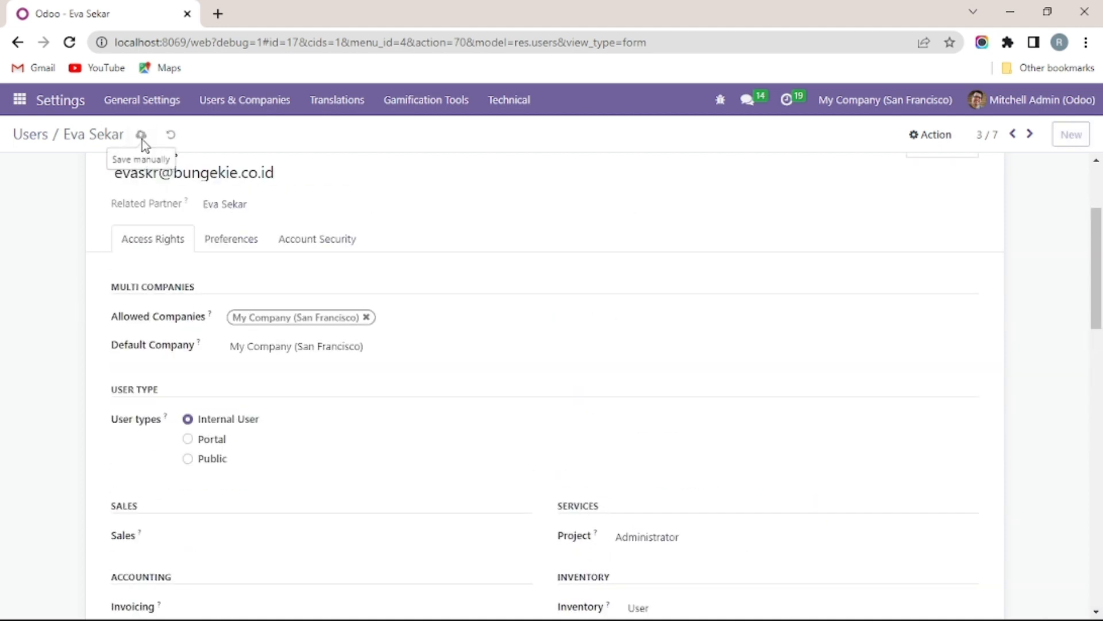
Step: Open the fourth user; limit Sales to own documents, clear Website and Project
{"action": "left_click", "coordinate": [32, 142]}
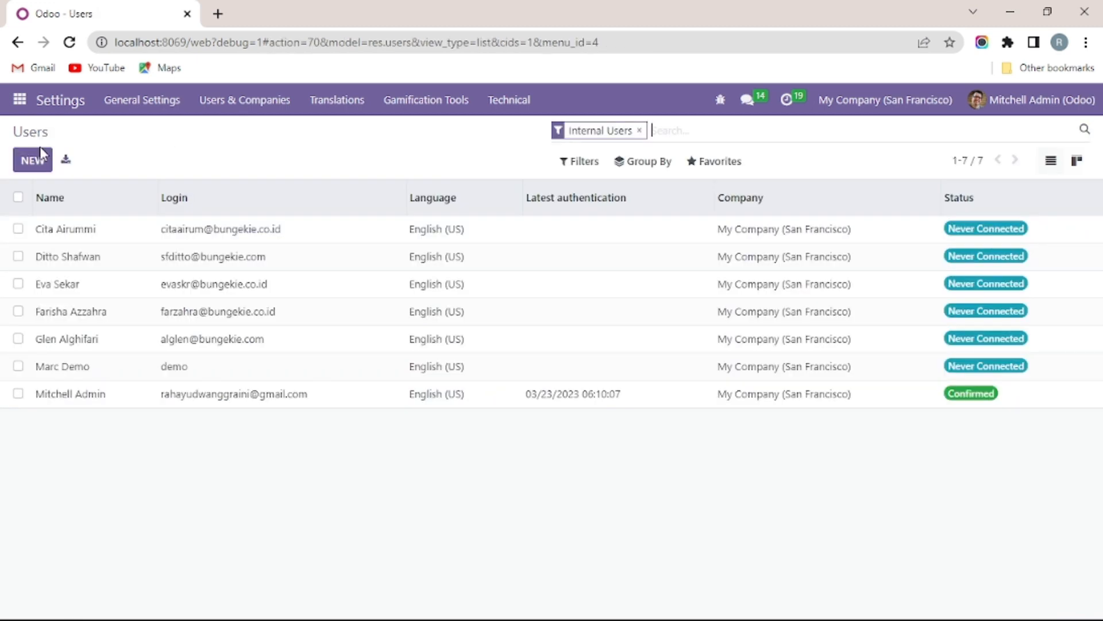
{"action": "left_click", "coordinate": [109, 314]}
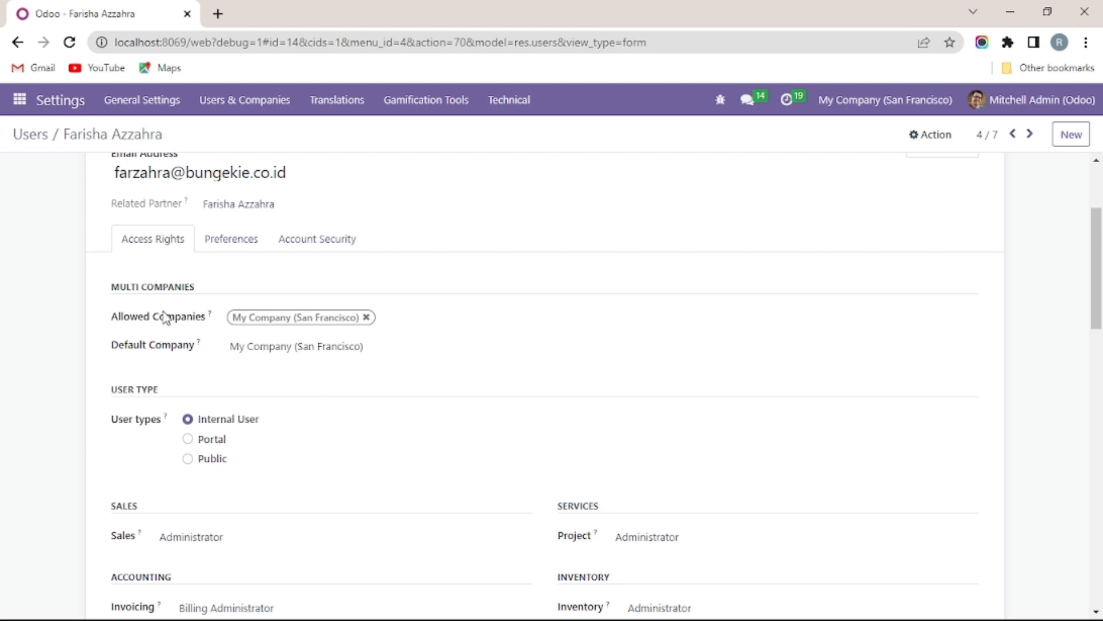
{"action": "scroll", "coordinate": [253, 394], "scroll_direction": "down", "scroll_amount": 2}
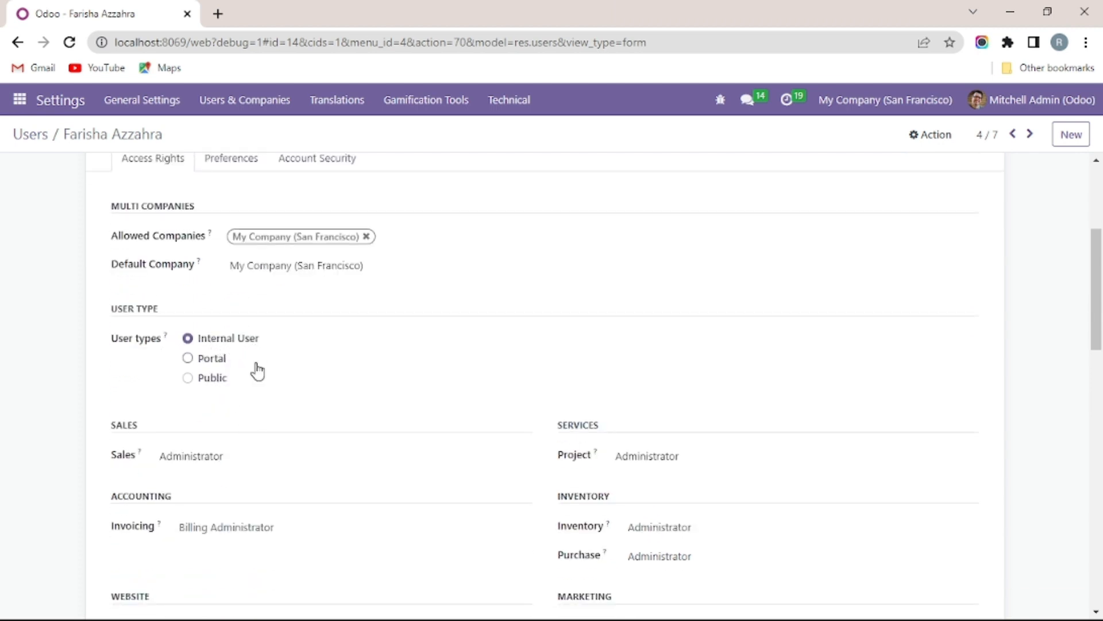
{"action": "scroll", "coordinate": [253, 396], "scroll_direction": "down", "scroll_amount": 2}
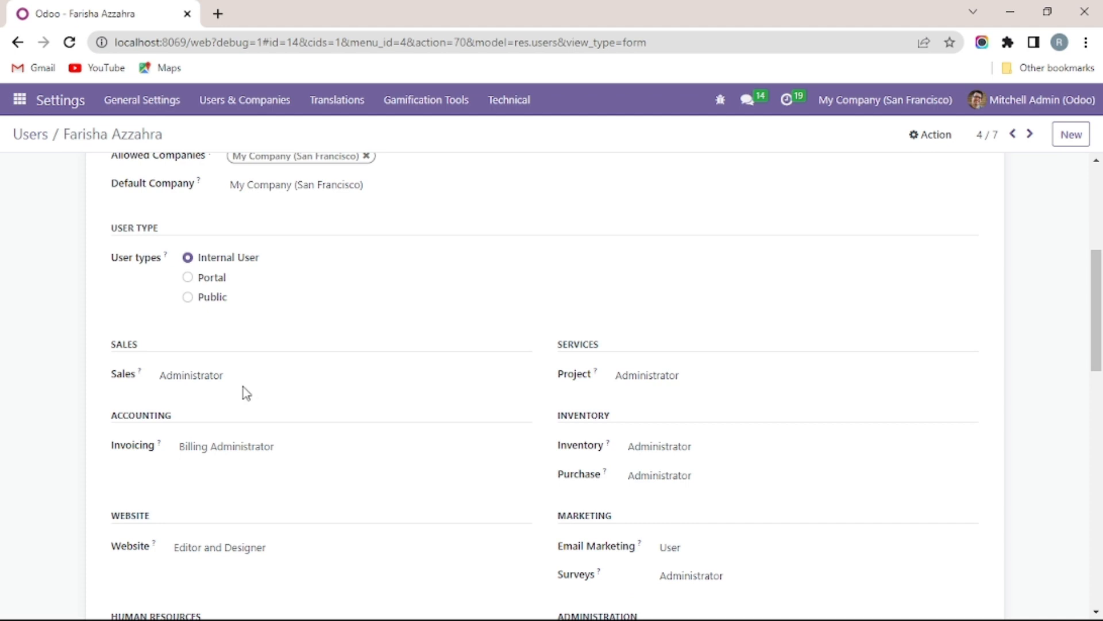
{"action": "left_click", "coordinate": [212, 406]}
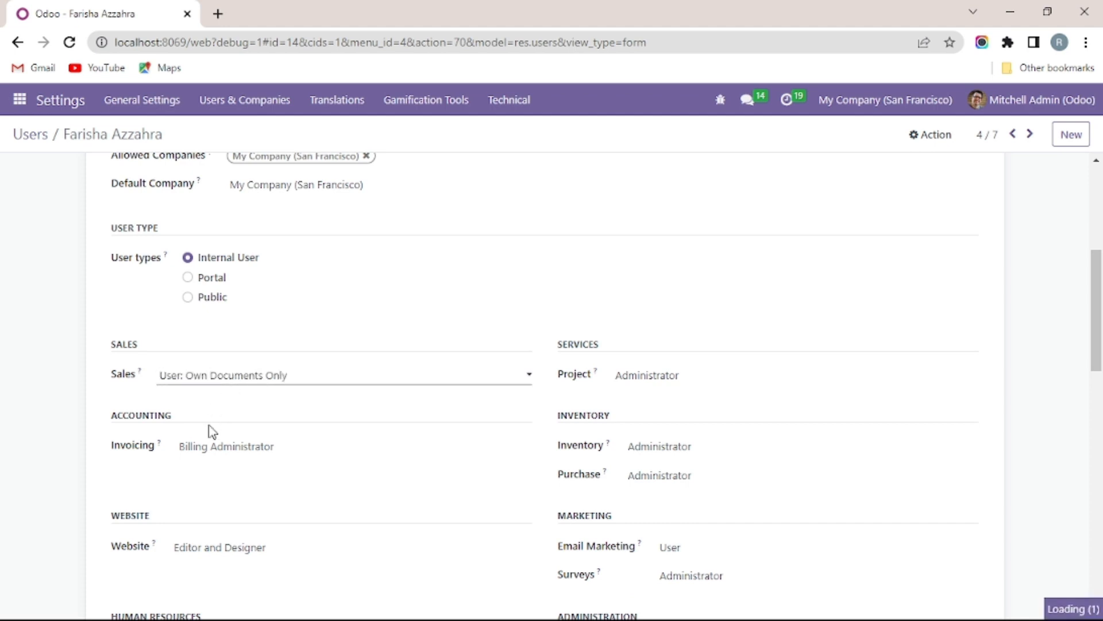
{"action": "scroll", "coordinate": [210, 428], "scroll_direction": "down", "scroll_amount": 2}
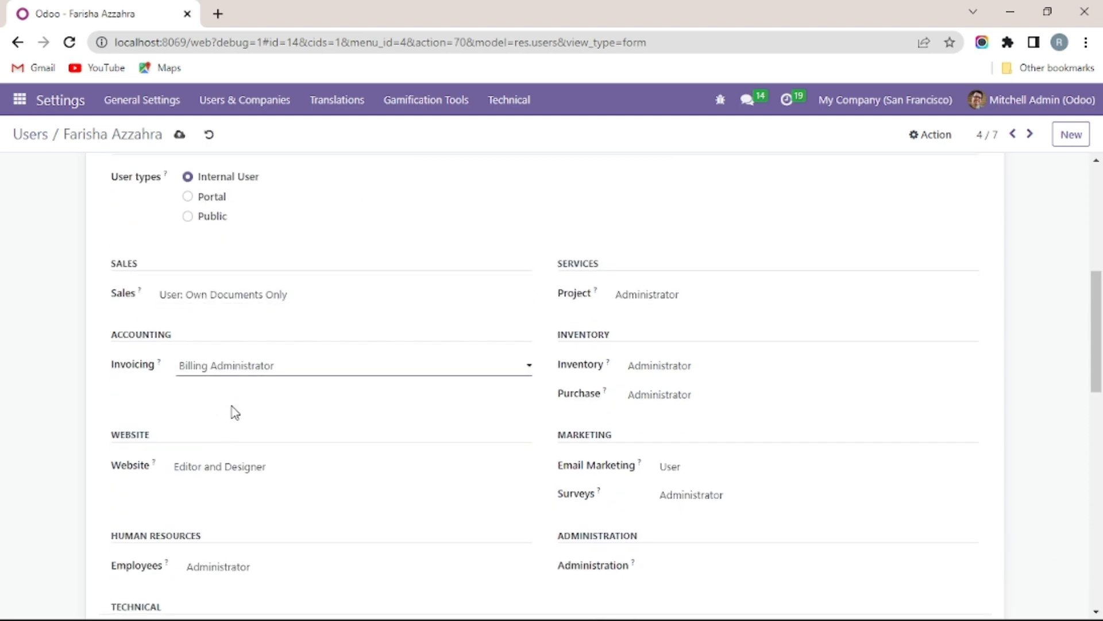
{"action": "left_click", "coordinate": [224, 489]}
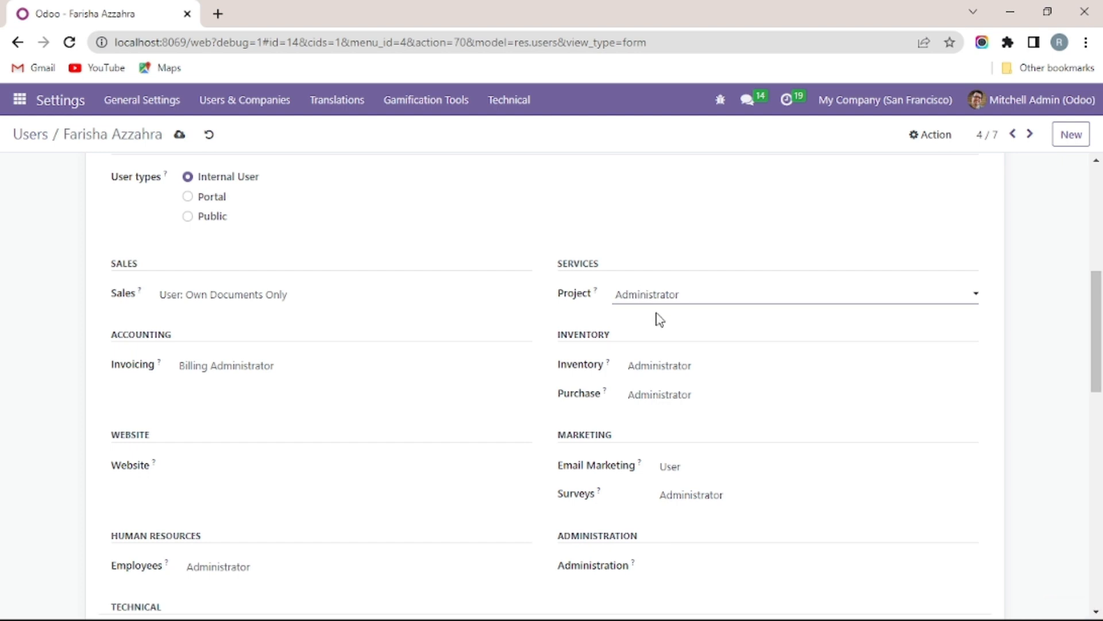
{"action": "left_click", "coordinate": [675, 320]}
Step: Set Inventory and Purchase to User, clear Email Marketing and Surveys, then save
{"action": "left_click", "coordinate": [652, 404]}
{"action": "scroll", "coordinate": [655, 405], "scroll_direction": "down", "scroll_amount": 2}
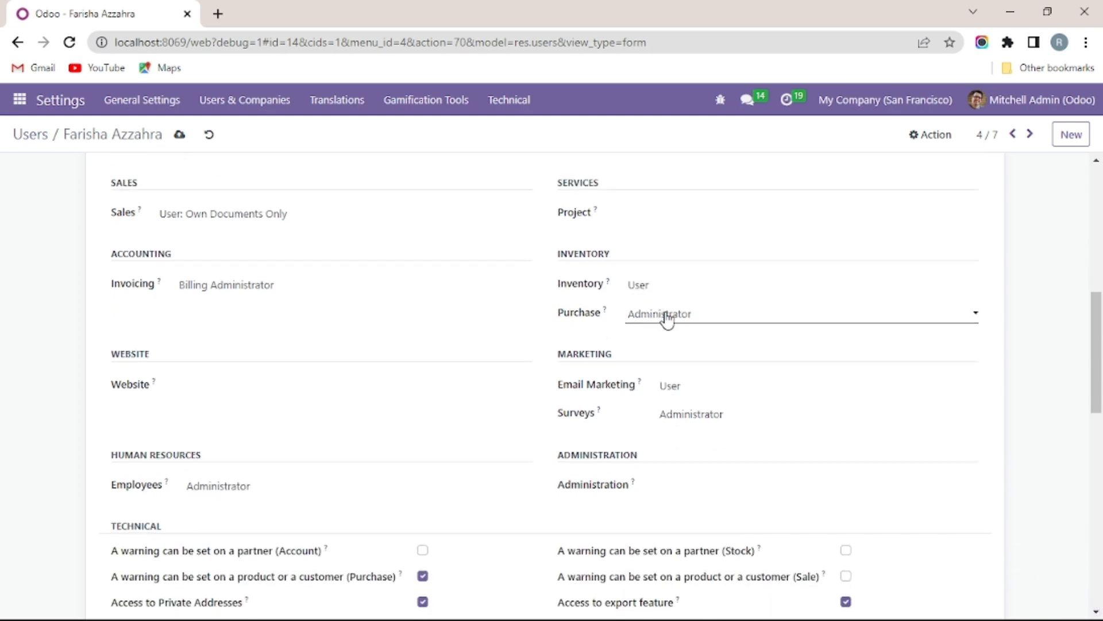
{"action": "left_click", "coordinate": [675, 345]}
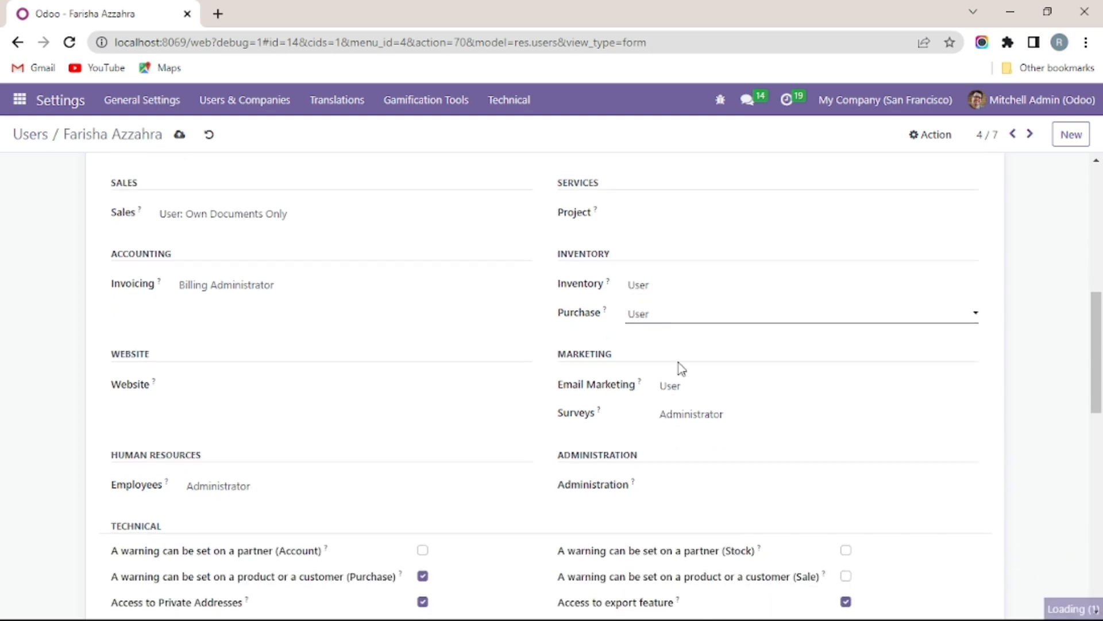
{"action": "left_click", "coordinate": [685, 402]}
{"action": "left_click", "coordinate": [667, 442]}
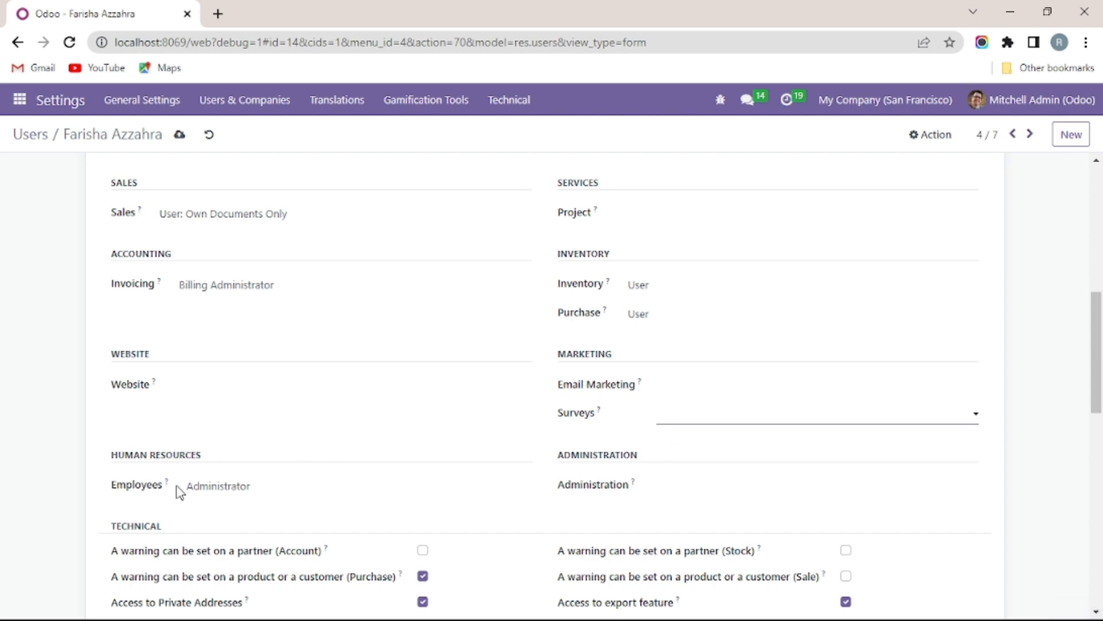
{"action": "scroll", "coordinate": [372, 463], "scroll_direction": "up", "scroll_amount": 5}
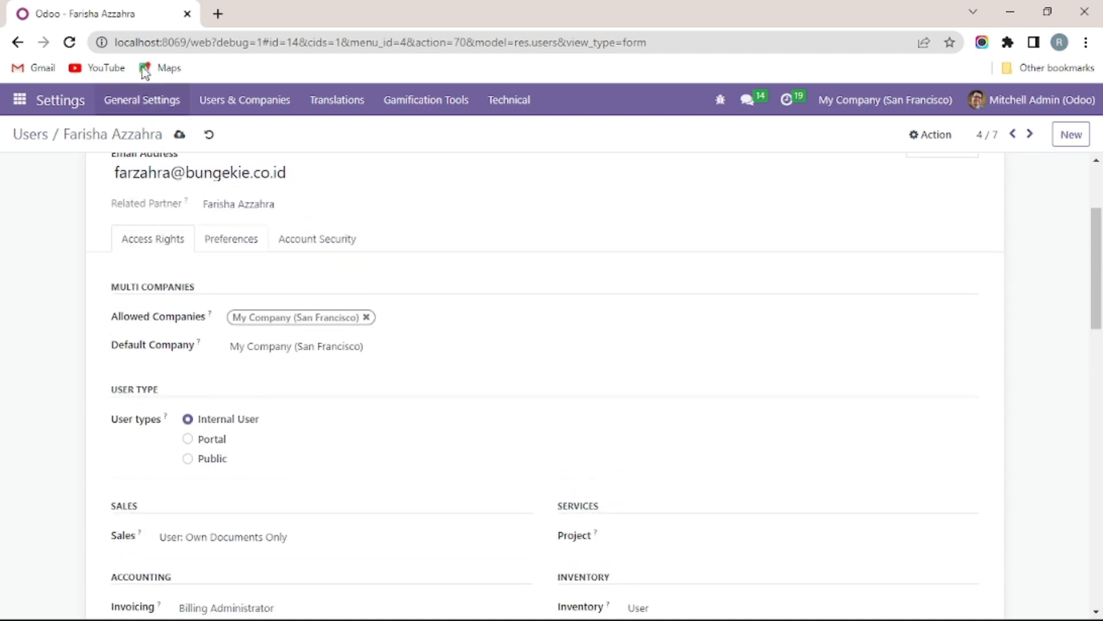
{"action": "left_click", "coordinate": [180, 135]}
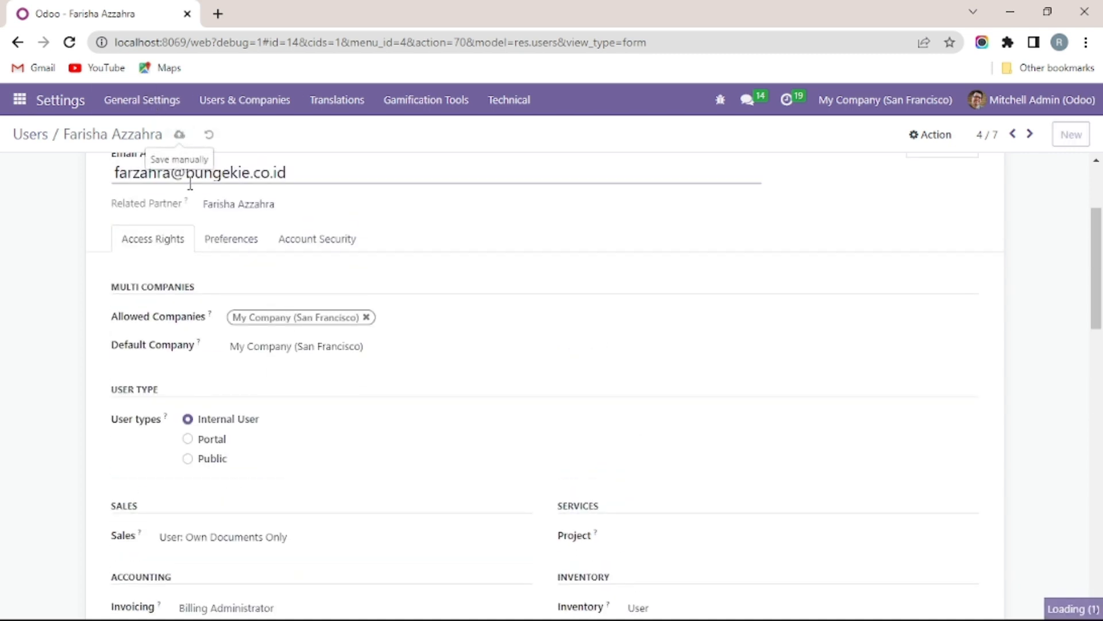
Step: Open the fifth user; limit Sales to own documents, clear Invoicing, Website and Project
{"action": "left_click", "coordinate": [22, 141]}
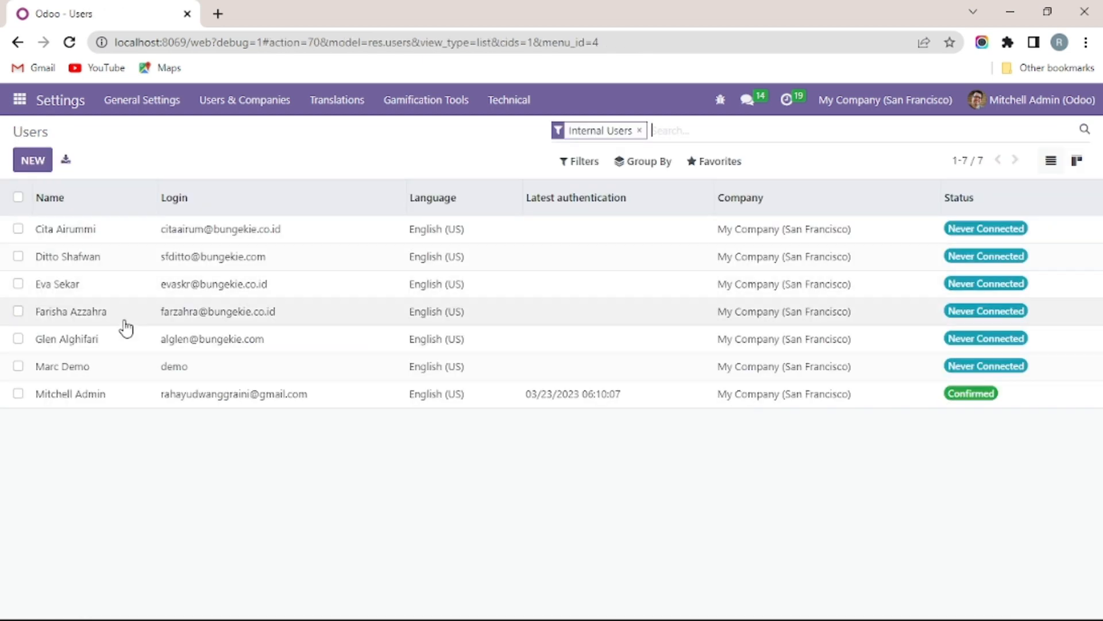
{"action": "left_click", "coordinate": [153, 343]}
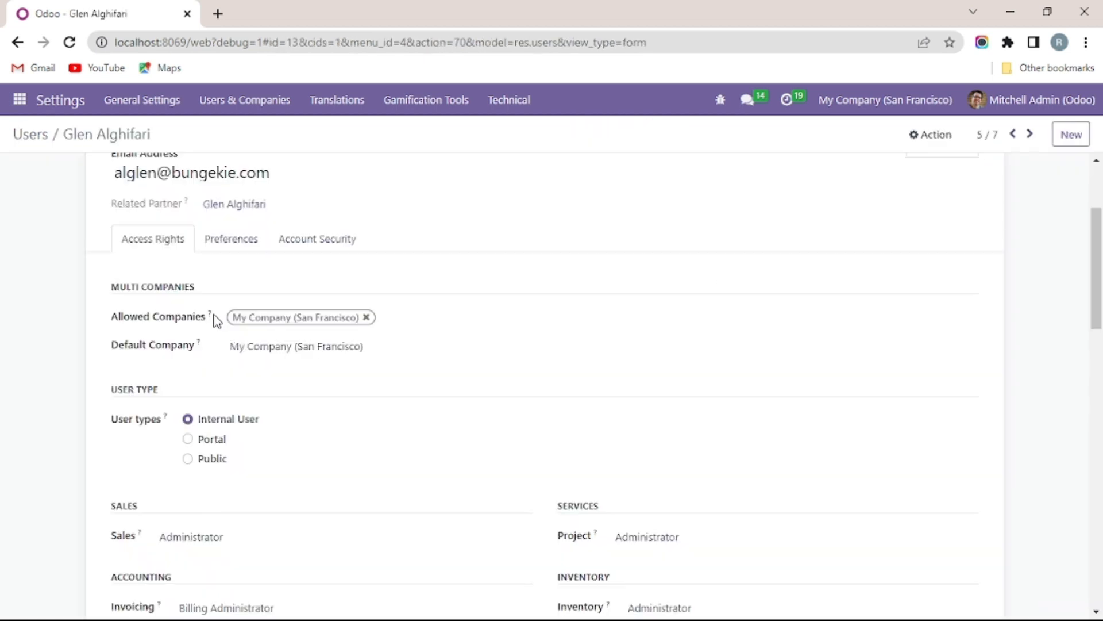
{"action": "mouse_move", "coordinate": [216, 320]}
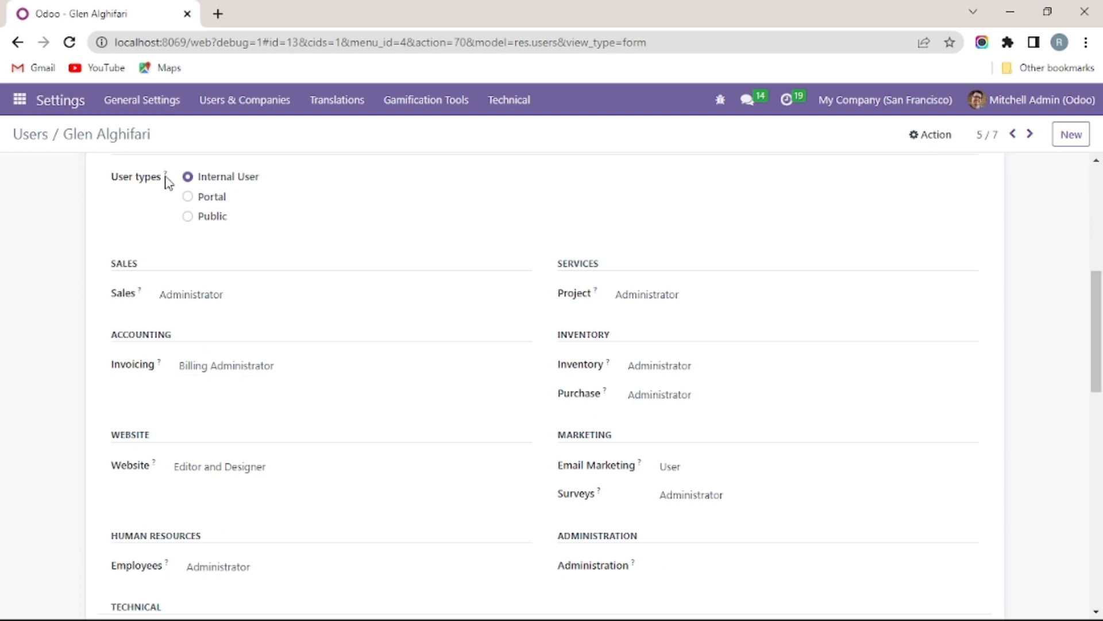
{"action": "left_click", "coordinate": [218, 300]}
{"action": "left_click", "coordinate": [216, 326]}
{"action": "left_click", "coordinate": [208, 379]}
{"action": "left_click", "coordinate": [224, 389]}
{"action": "left_click", "coordinate": [237, 477]}
{"action": "left_click", "coordinate": [240, 490]}
{"action": "left_click", "coordinate": [684, 301]}
{"action": "left_click", "coordinate": [687, 317]}
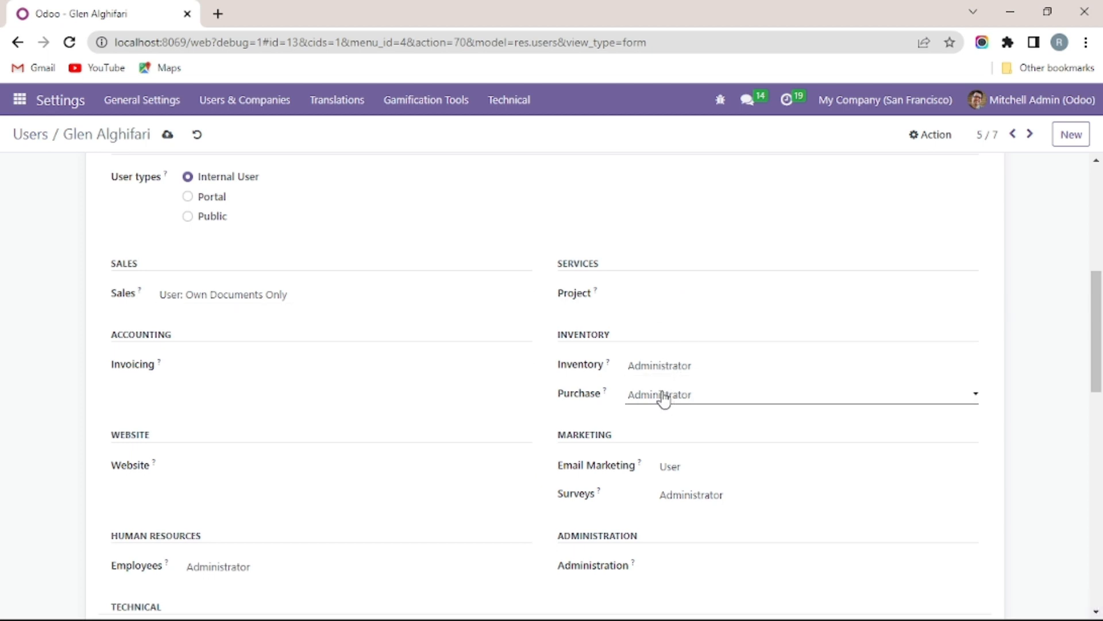
Step: Clear Purchase, Email Marketing, Surveys and Employees access, then save
{"action": "left_click", "coordinate": [664, 397]}
{"action": "left_click", "coordinate": [670, 413]}
{"action": "left_click", "coordinate": [678, 464]}
{"action": "left_click", "coordinate": [688, 486]}
{"action": "left_click", "coordinate": [686, 499]}
{"action": "left_click", "coordinate": [687, 516]}
{"action": "left_click", "coordinate": [229, 568]}
{"action": "left_click", "coordinate": [227, 591]}
{"action": "left_click", "coordinate": [169, 137]}
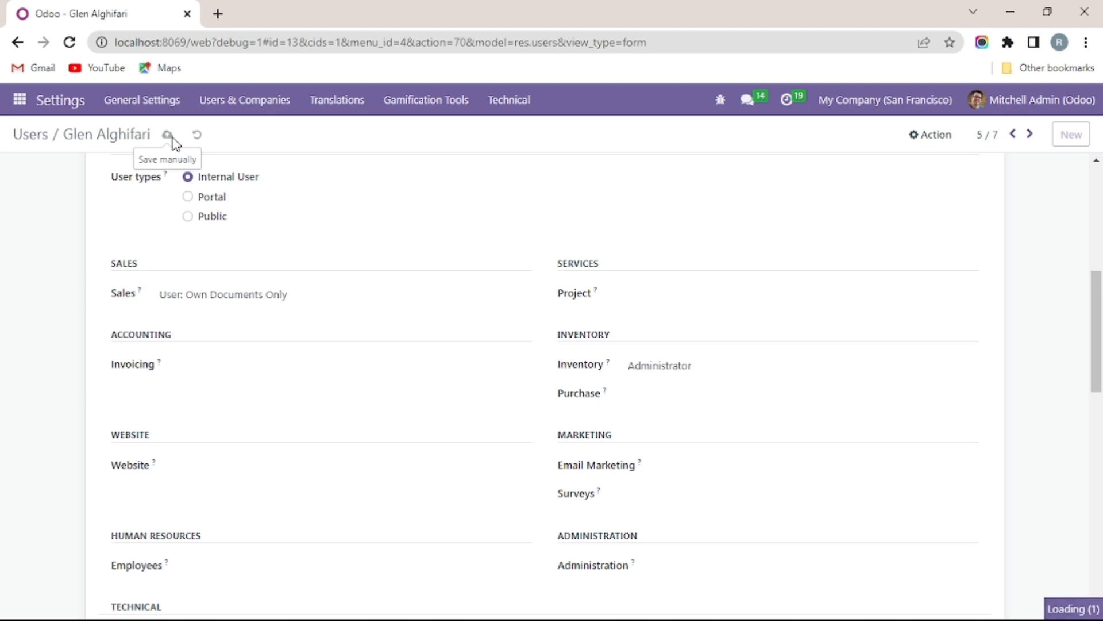
{"action": "scroll", "coordinate": [199, 417], "scroll_direction": "down", "scroll_amount": 3}
Step: List every user including the portal account, then open the Internal Groups list of 78 access groups
{"action": "scroll", "coordinate": [115, 288], "scroll_direction": "up", "scroll_amount": 4}
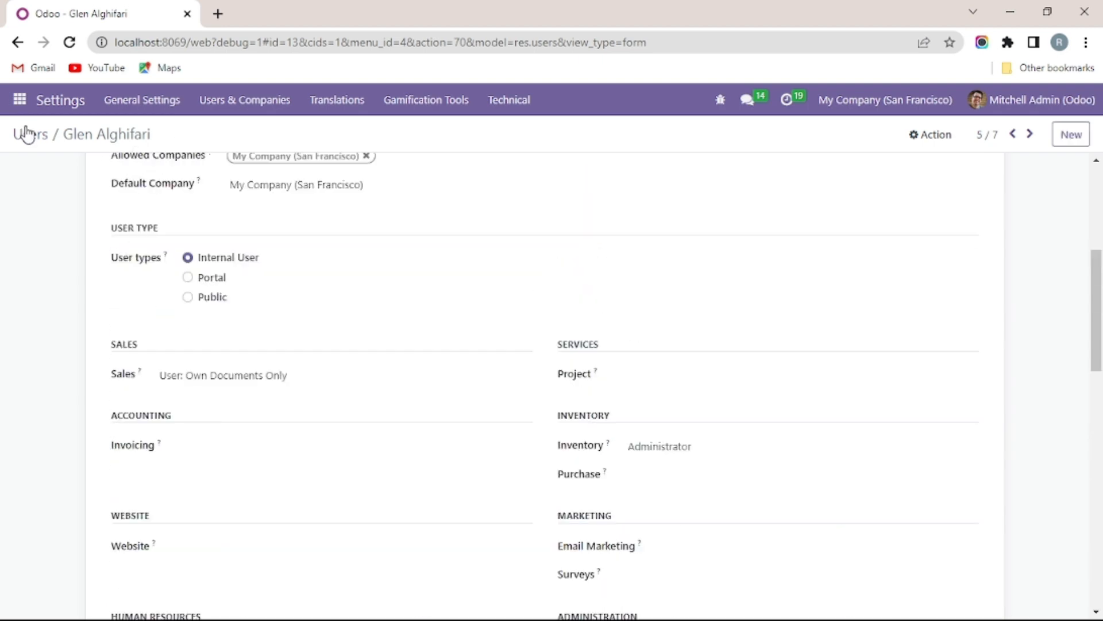
{"action": "left_click", "coordinate": [29, 134]}
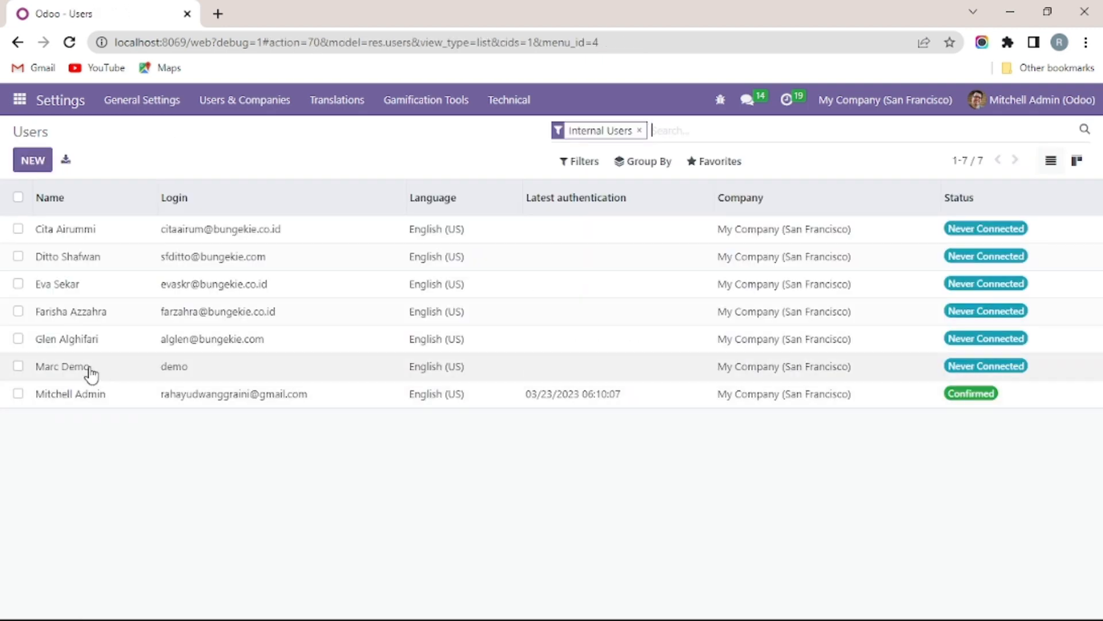
{"action": "key", "text": "BackSpace"}
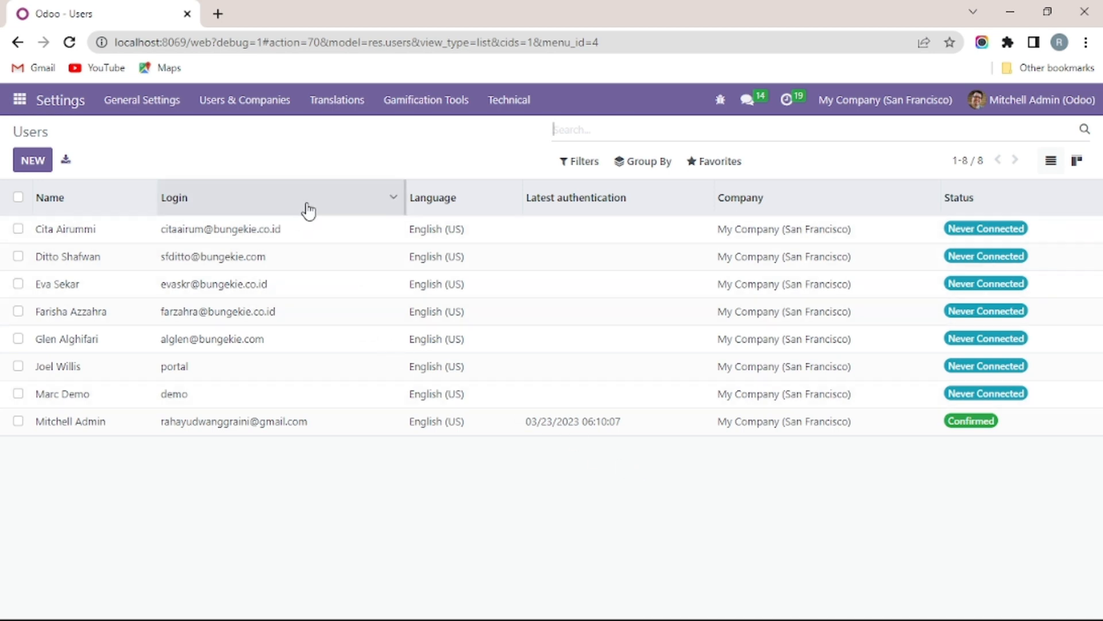
{"action": "left_click", "coordinate": [274, 121]}
{"action": "left_click", "coordinate": [249, 152]}
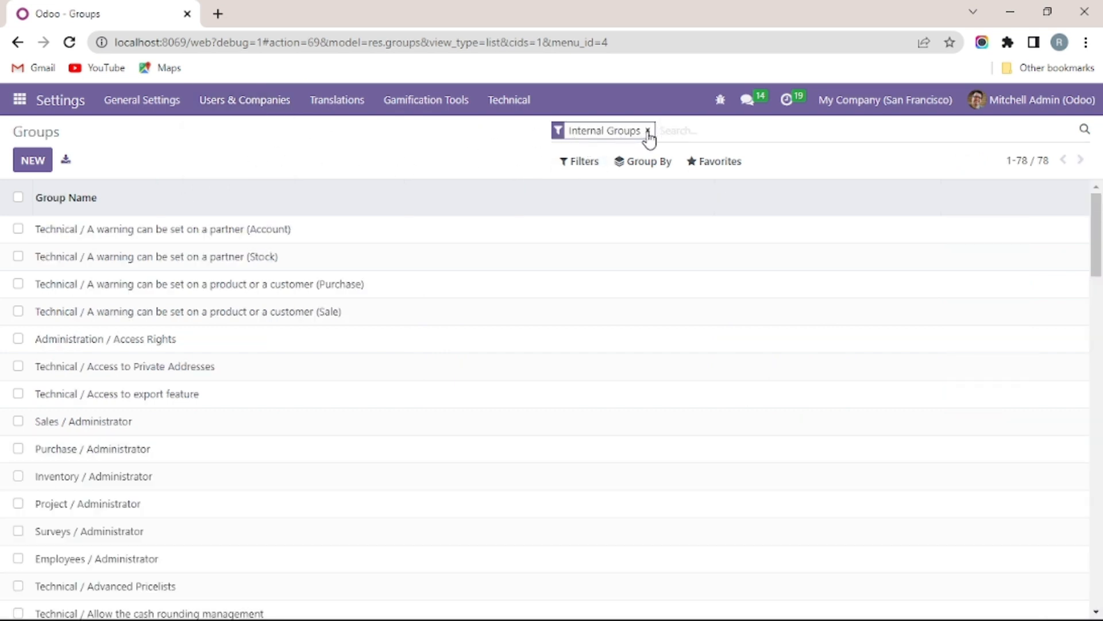
Step: Show all groups, view the three members of Inventory / Administrator, then return to the Users list
{"action": "left_click", "coordinate": [648, 130]}
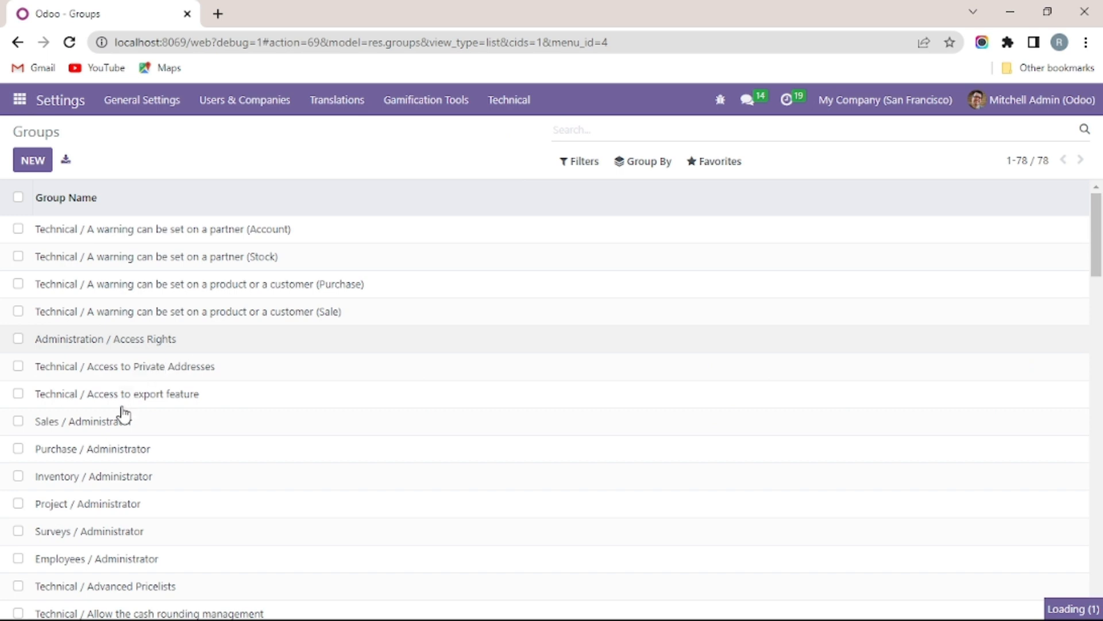
{"action": "scroll", "coordinate": [94, 482], "scroll_direction": "down", "scroll_amount": 2}
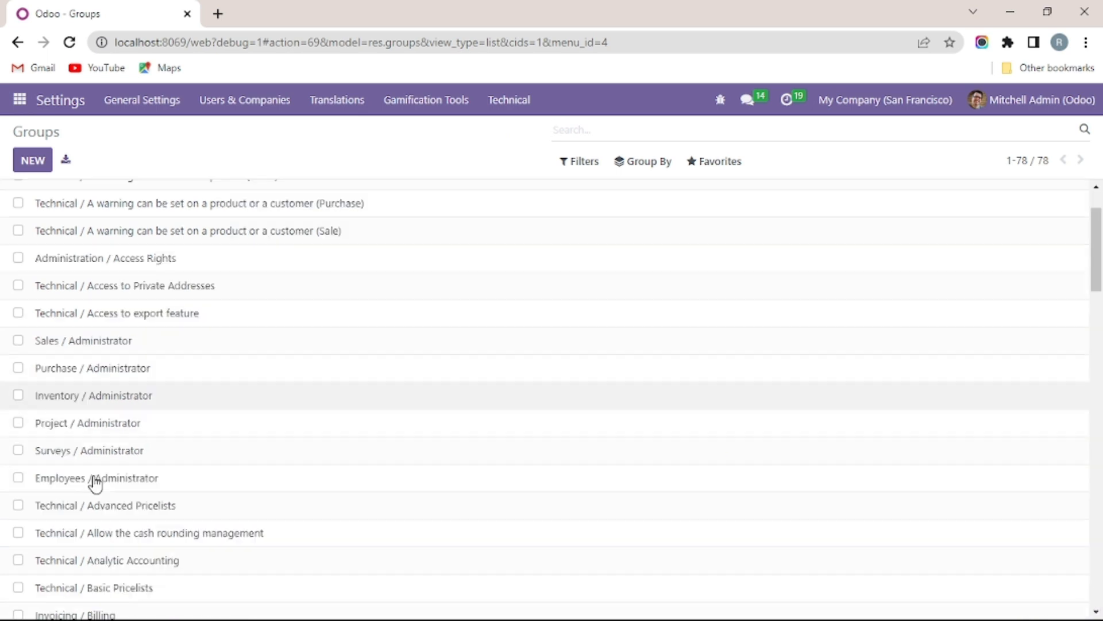
{"action": "left_click", "coordinate": [112, 402]}
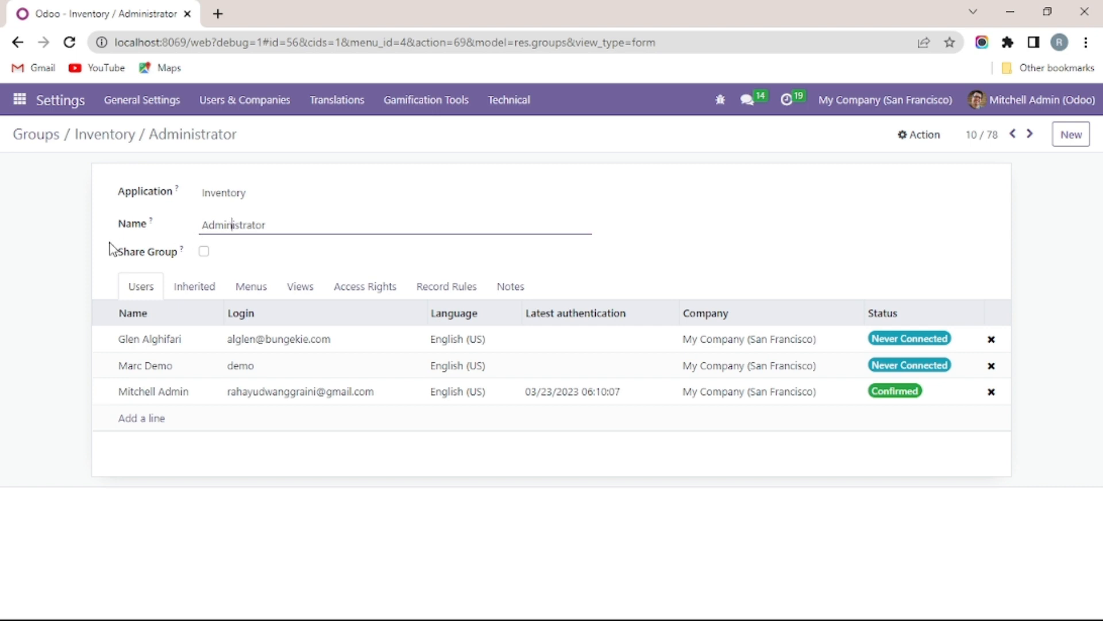
{"action": "key", "text": "alt+Left"}
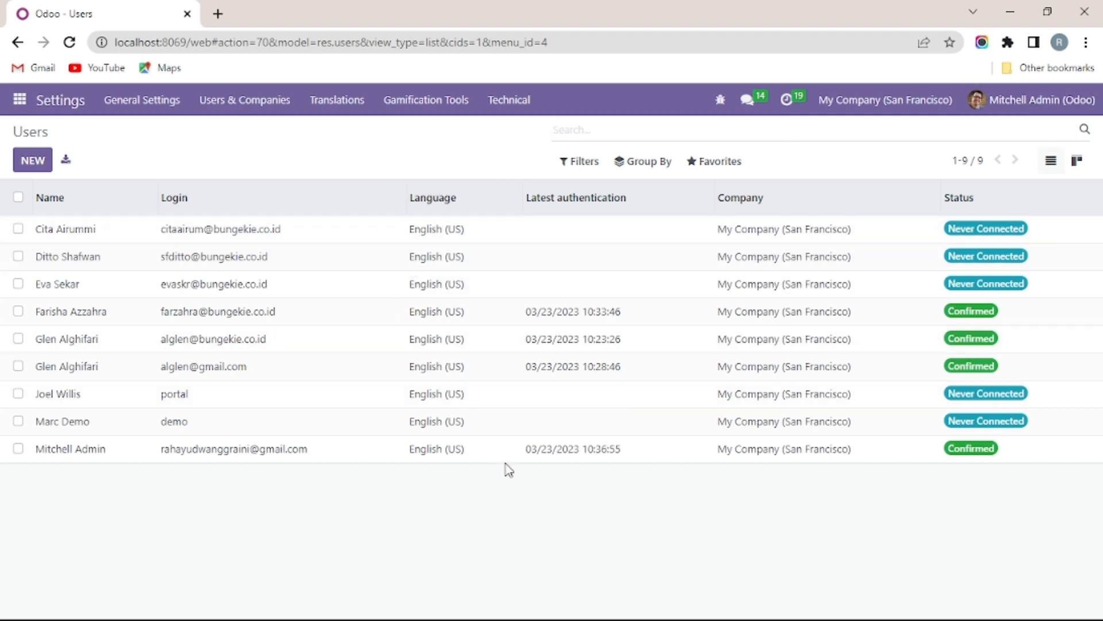
Step: Open the Website app from the apps grid to show the shop's home page
{"action": "left_click", "coordinate": [19, 102]}
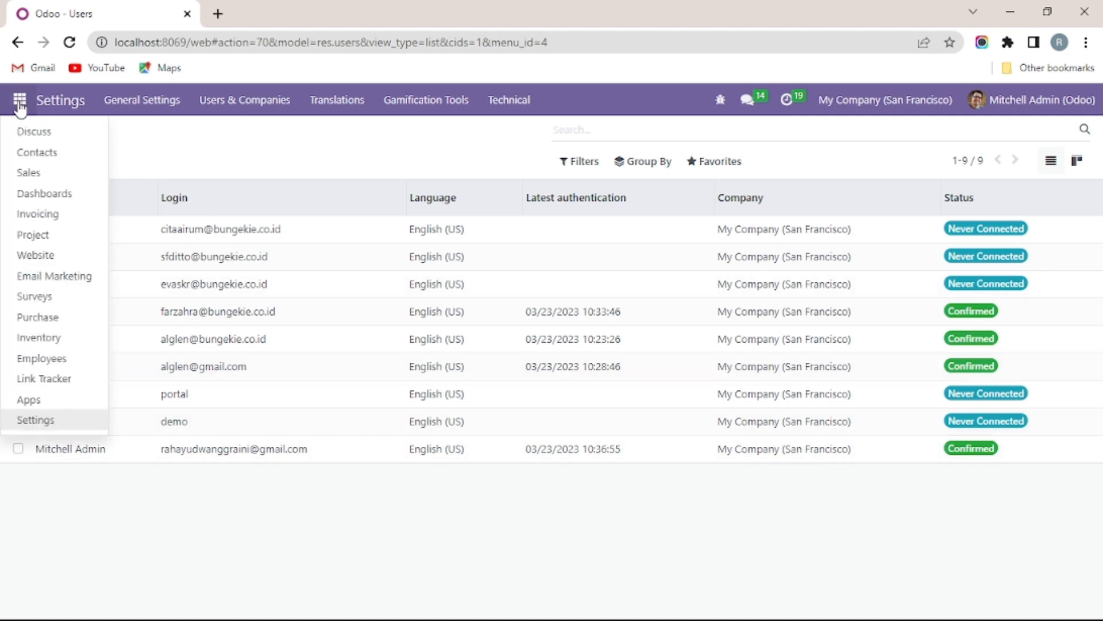
{"action": "left_click", "coordinate": [49, 259]}
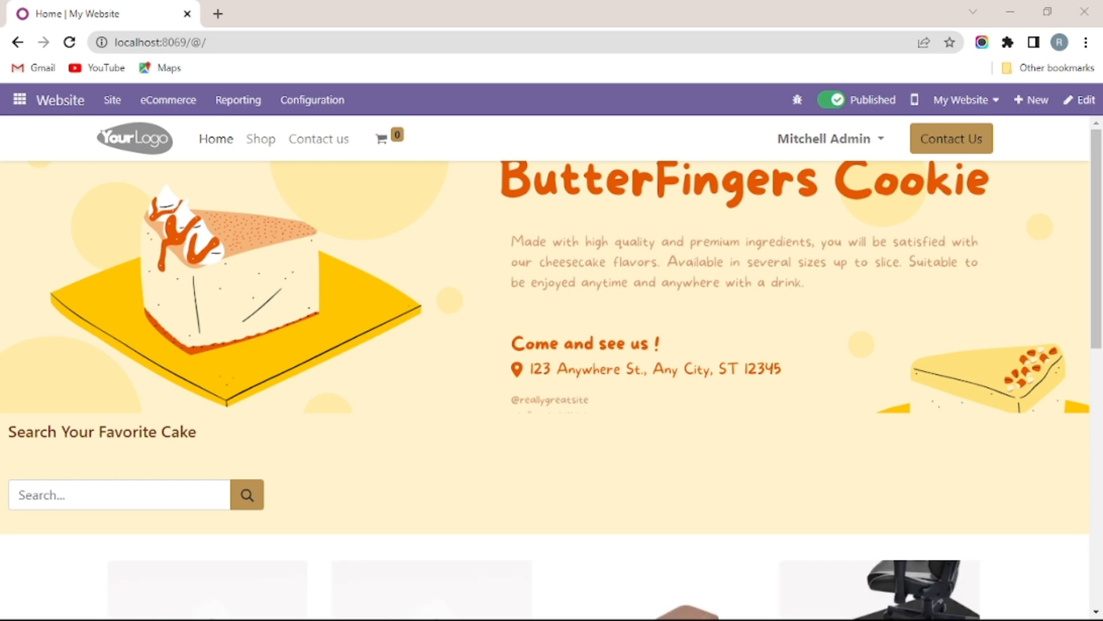
{"action": "left_click", "coordinate": [1075, 103]}
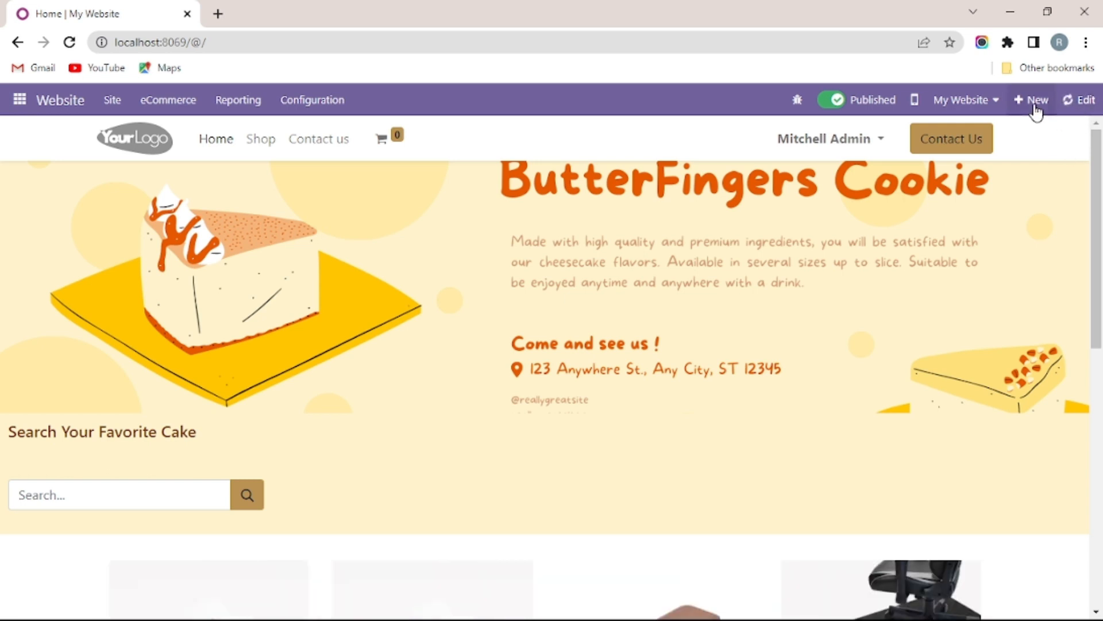
{"action": "left_click", "coordinate": [839, 104]}
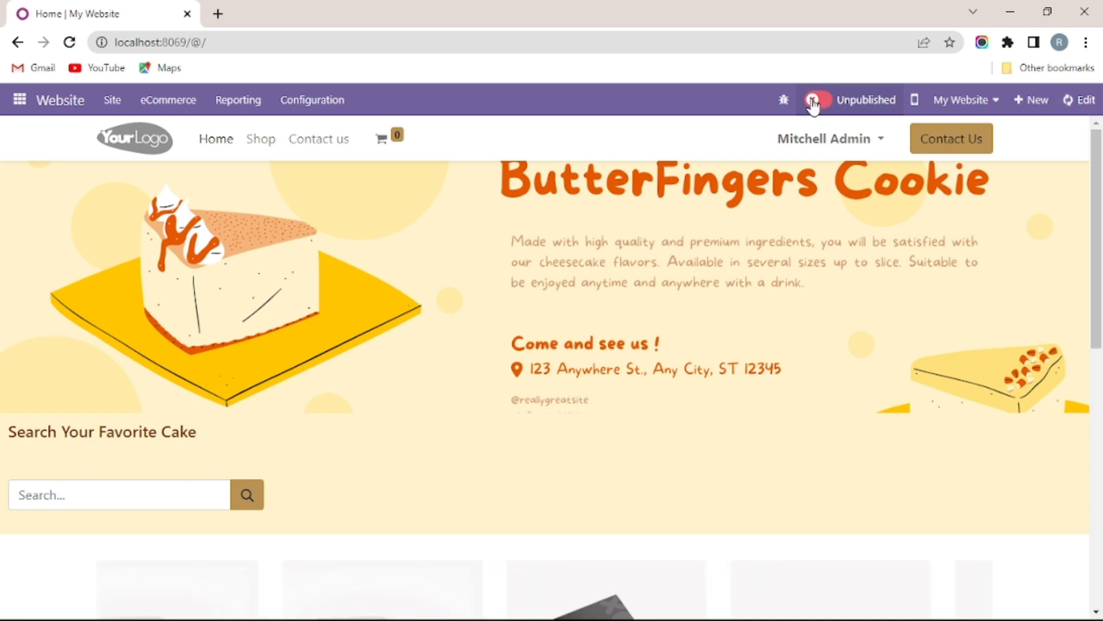
{"action": "left_click", "coordinate": [812, 104]}
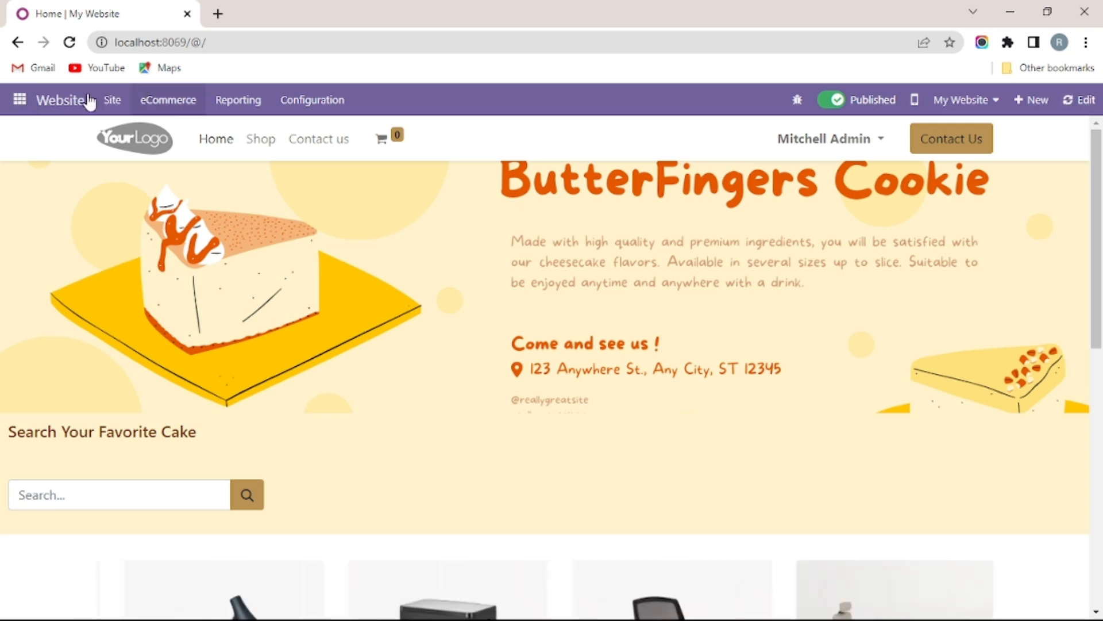
Step: Go to Settings > Users & Companies > Users to list the seven internal users
{"action": "left_click", "coordinate": [20, 100]}
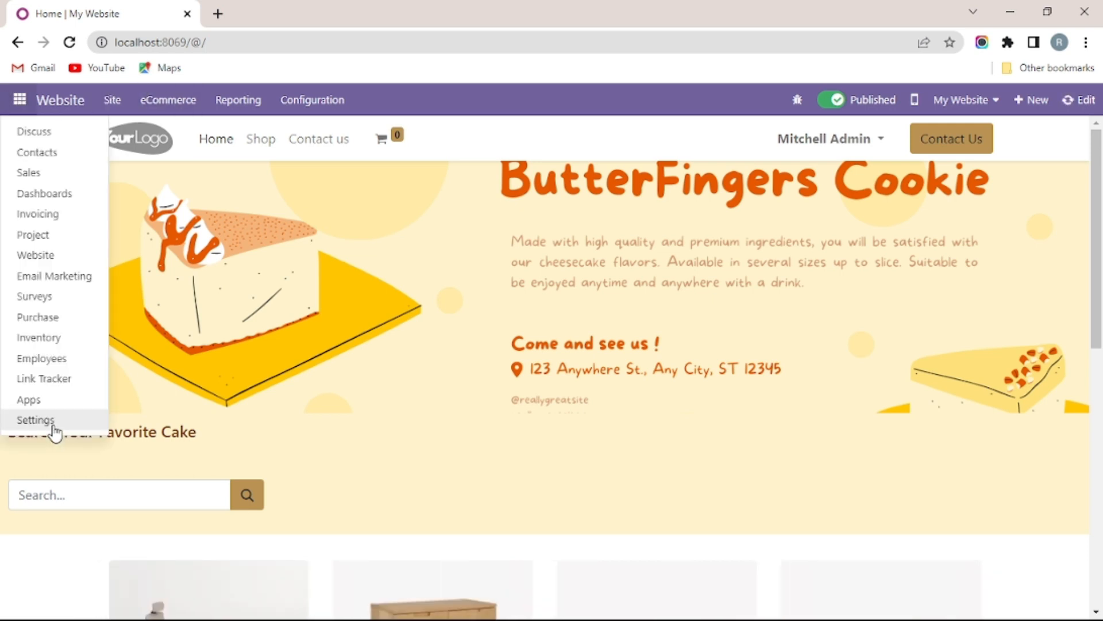
{"action": "left_click", "coordinate": [138, 115]}
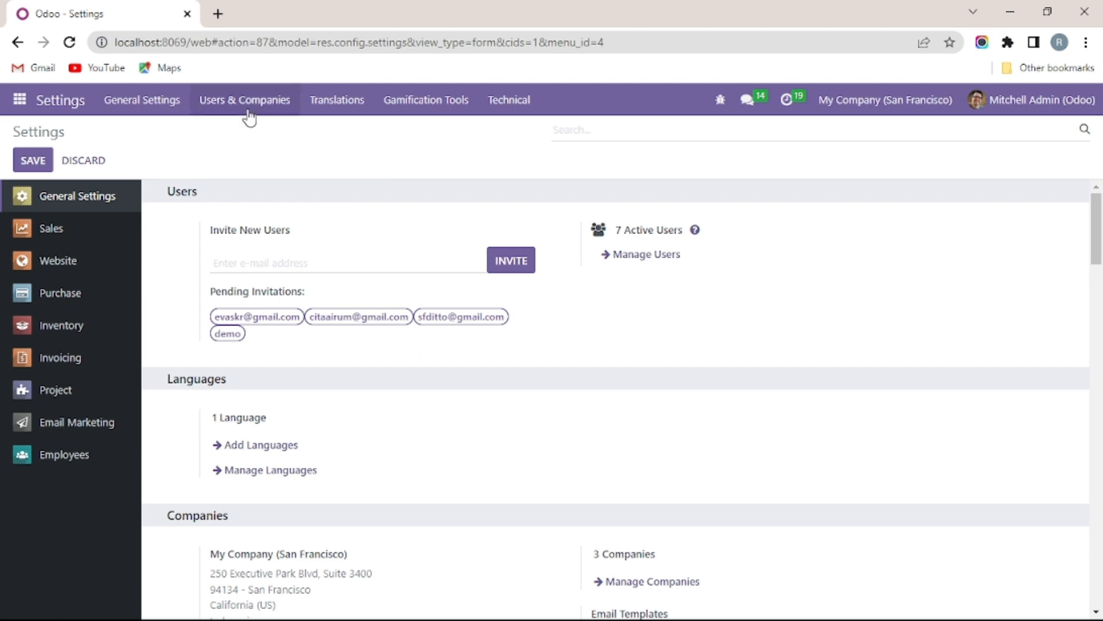
{"action": "left_click", "coordinate": [248, 115]}
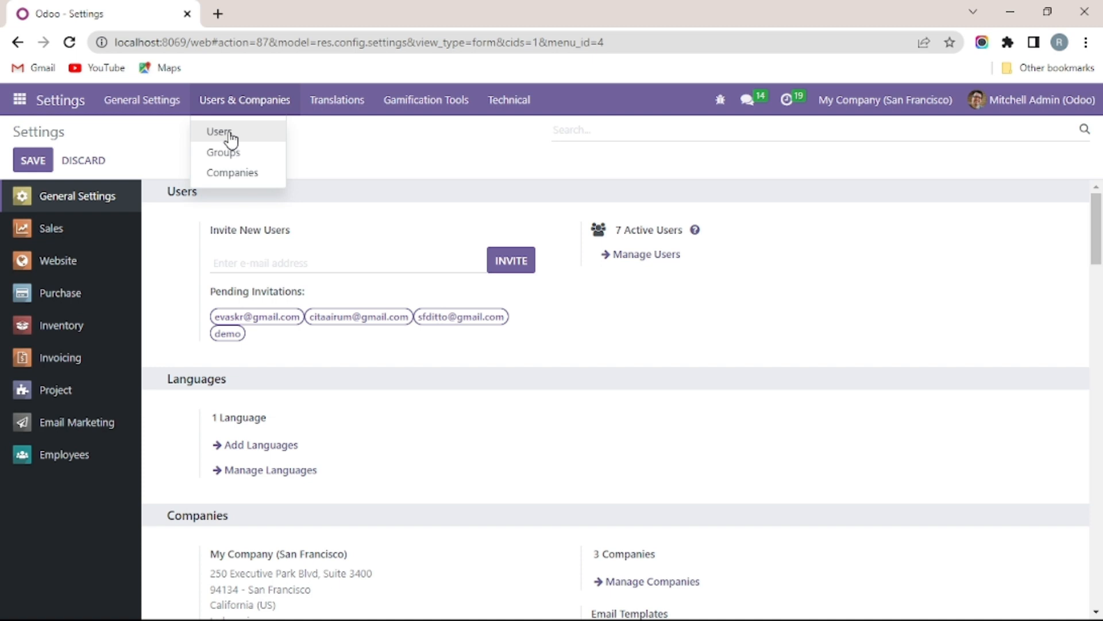
{"action": "left_click", "coordinate": [230, 134]}
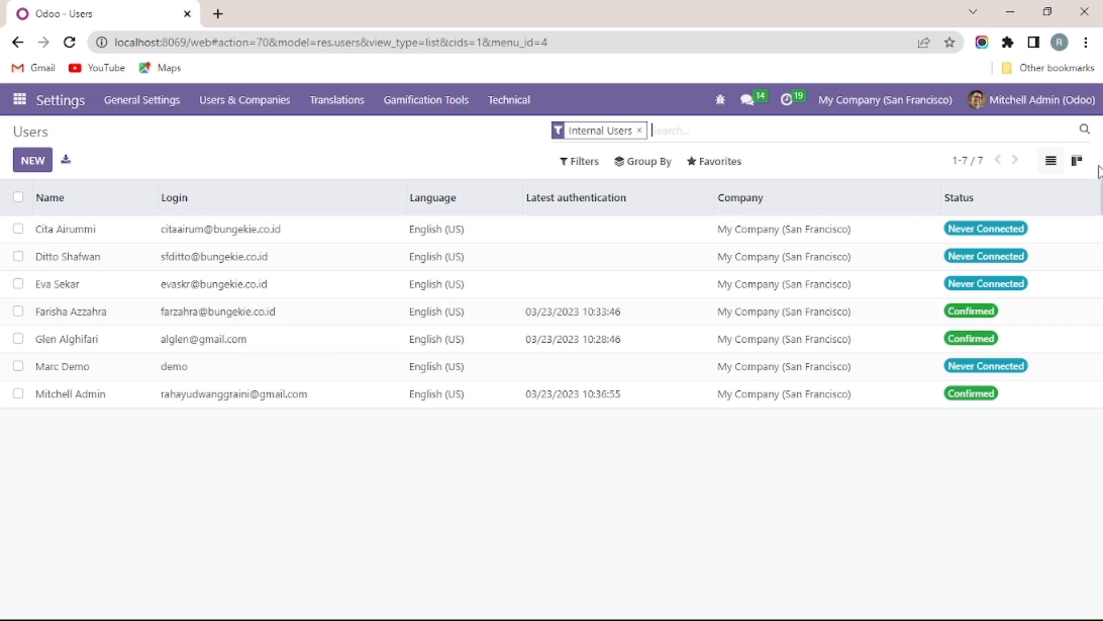
Step: Log out of the admin account from the top-right user menu
{"action": "left_click", "coordinate": [1060, 109]}
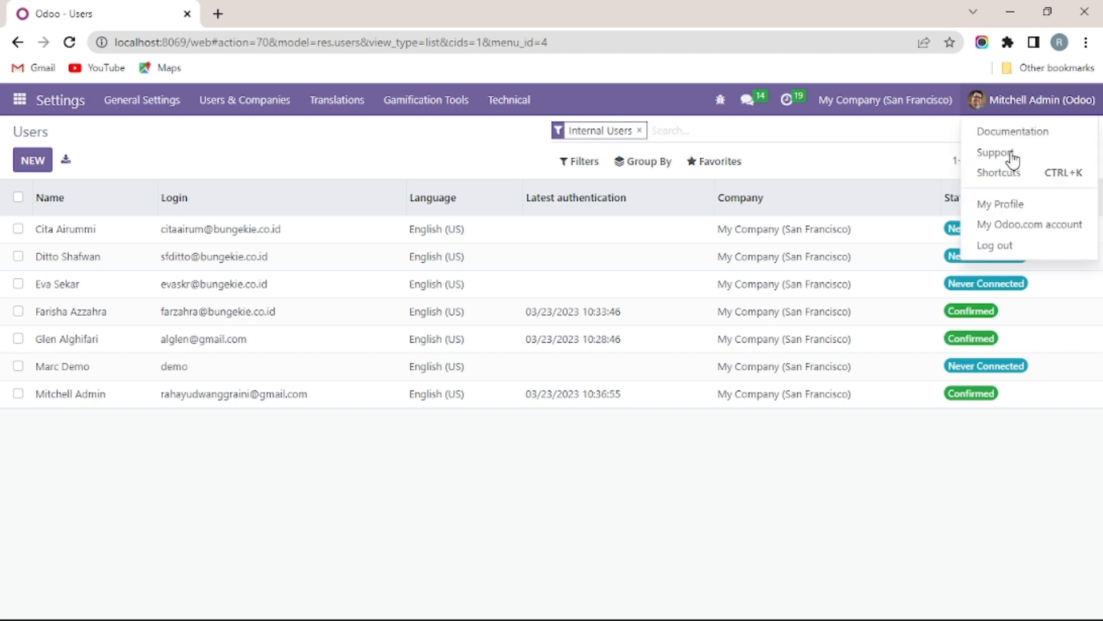
{"action": "left_click", "coordinate": [993, 250]}
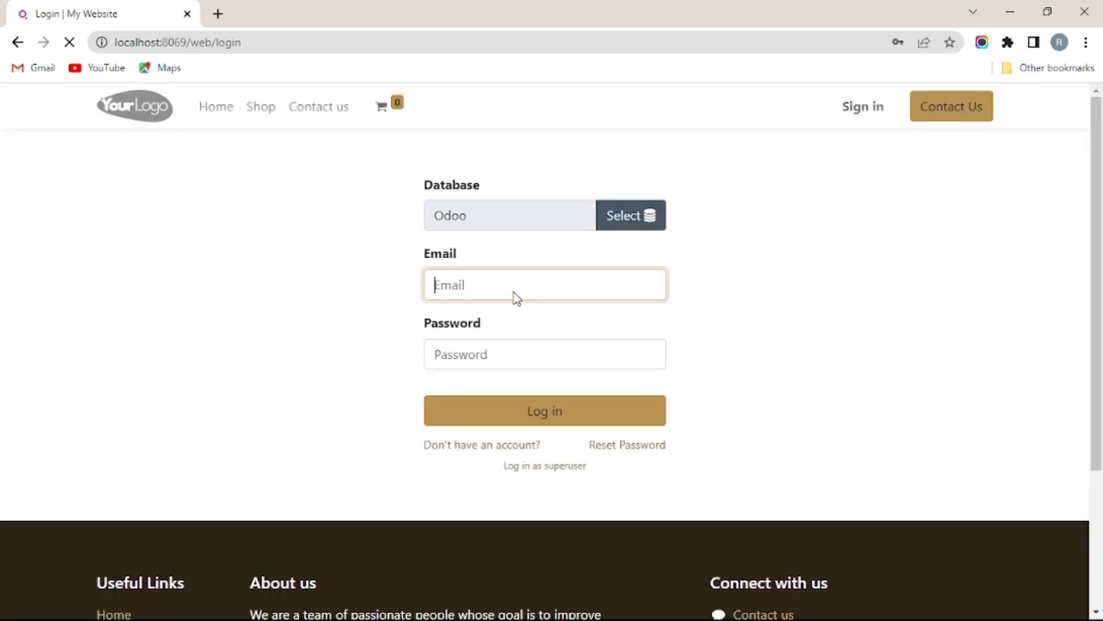
Step: Replace the autofilled credentials with the restricted user's email and password and attempt login
{"action": "left_click_drag", "start_coordinate": [601, 290], "coordinate": [396, 297]}
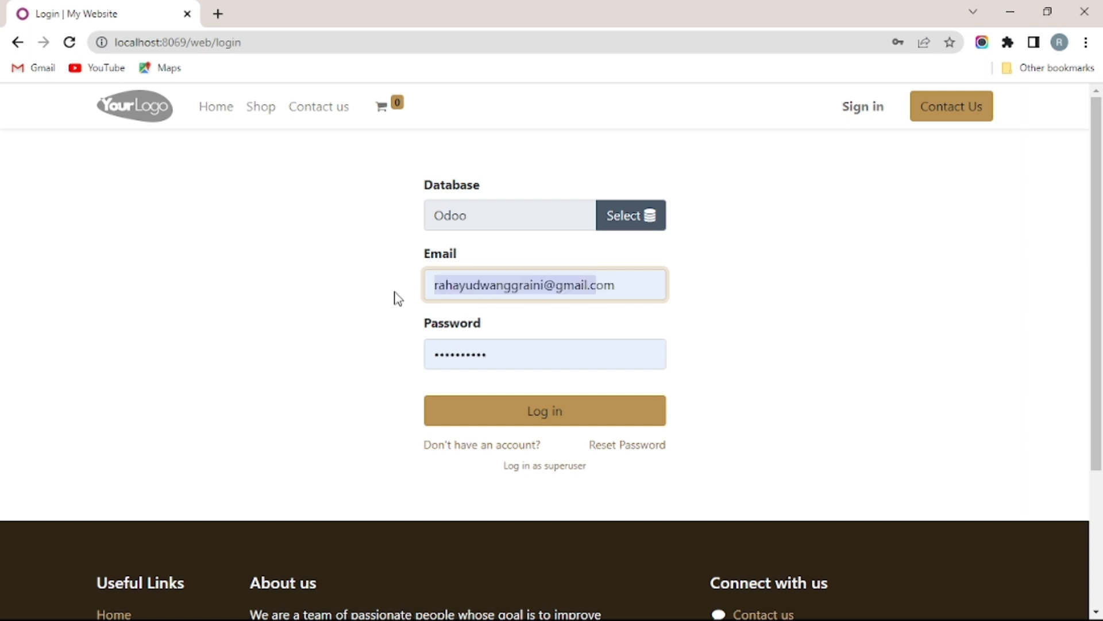
{"action": "left_click_drag", "start_coordinate": [621, 289], "coordinate": [414, 288]}
{"action": "key", "text": "BackSpace"}
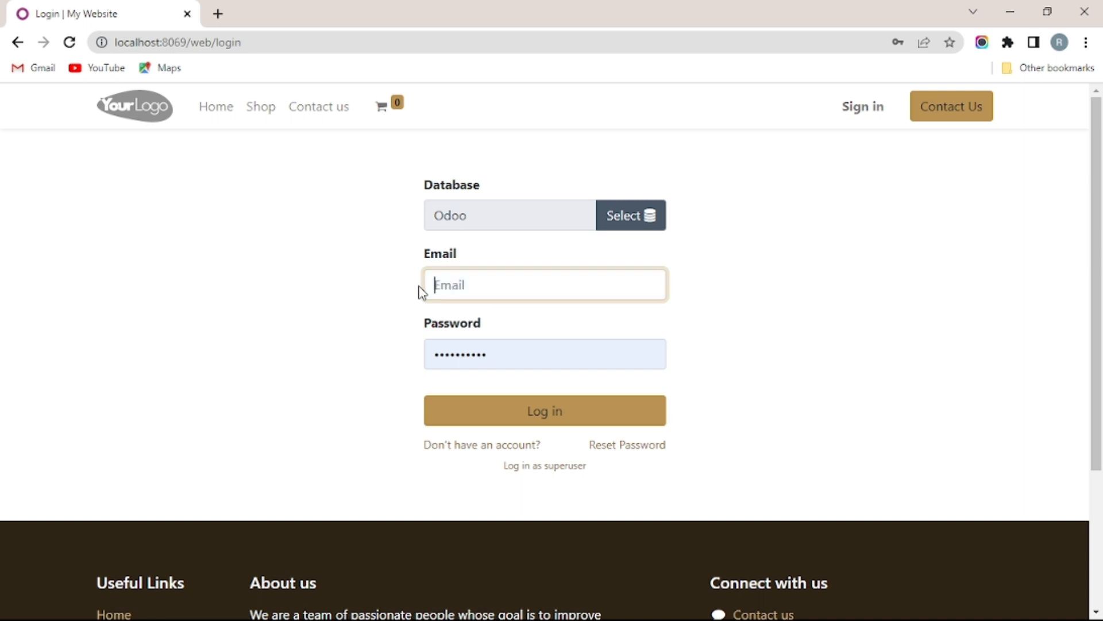
{"action": "left_click", "coordinate": [480, 316]}
{"action": "double_click", "coordinate": [429, 352]}
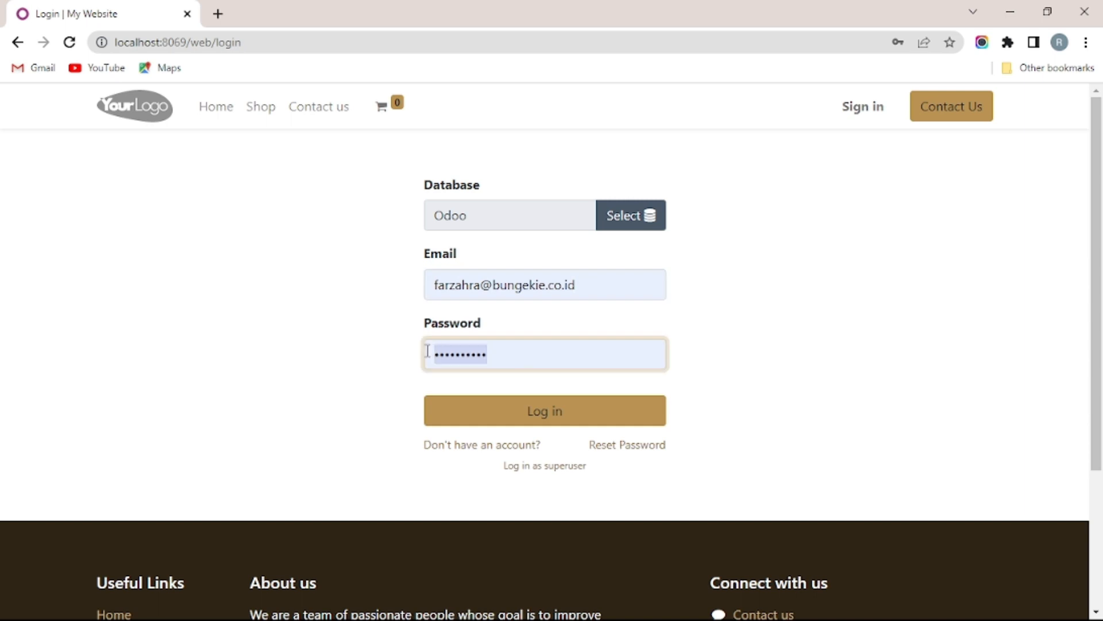
{"action": "key", "text": "BackSpace"}
{"action": "type", "text": "••••••••"}
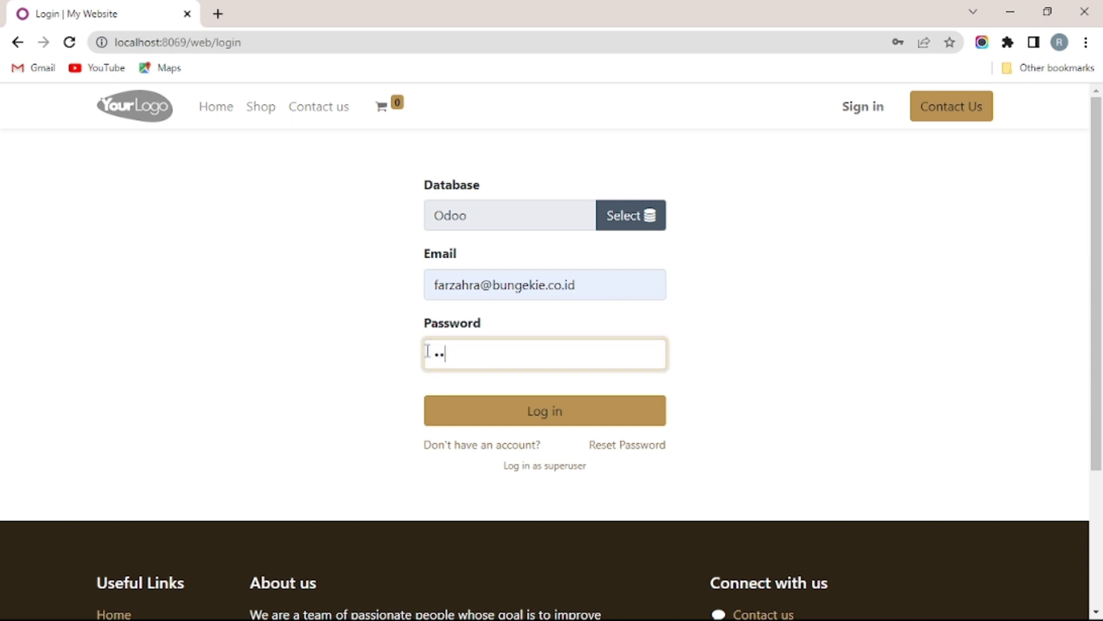
{"action": "type", "text": "••••"}
{"action": "key", "text": "Return"}
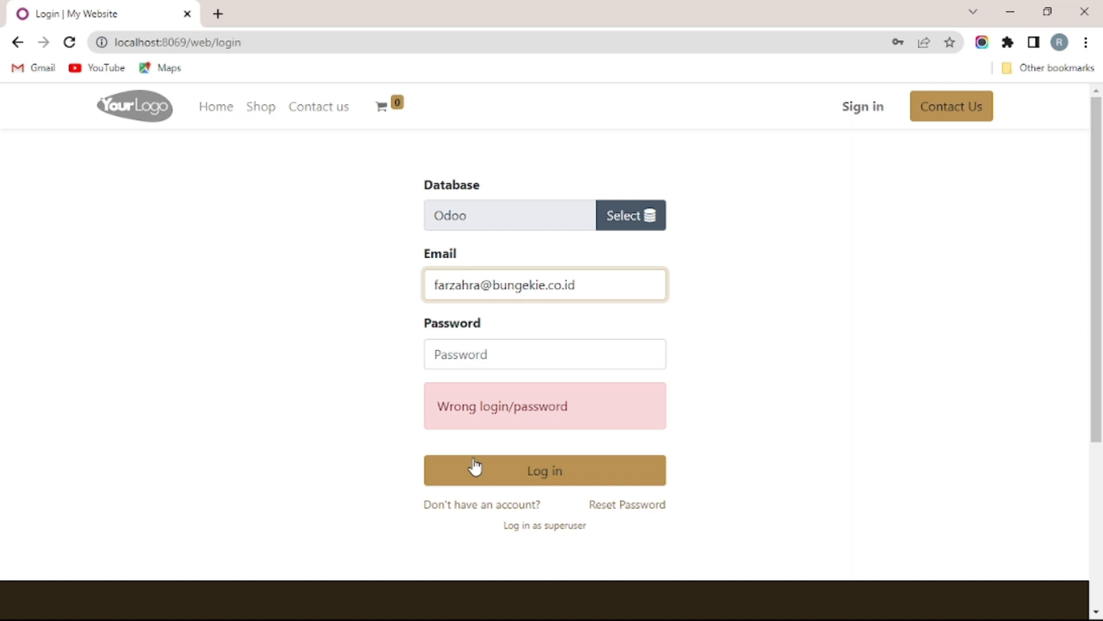
Step: Fix the email typo, re-enter the correct password, and log in to the empty Discuss inbox
{"action": "left_click", "coordinate": [473, 361]}
{"action": "type", "text": "••"}
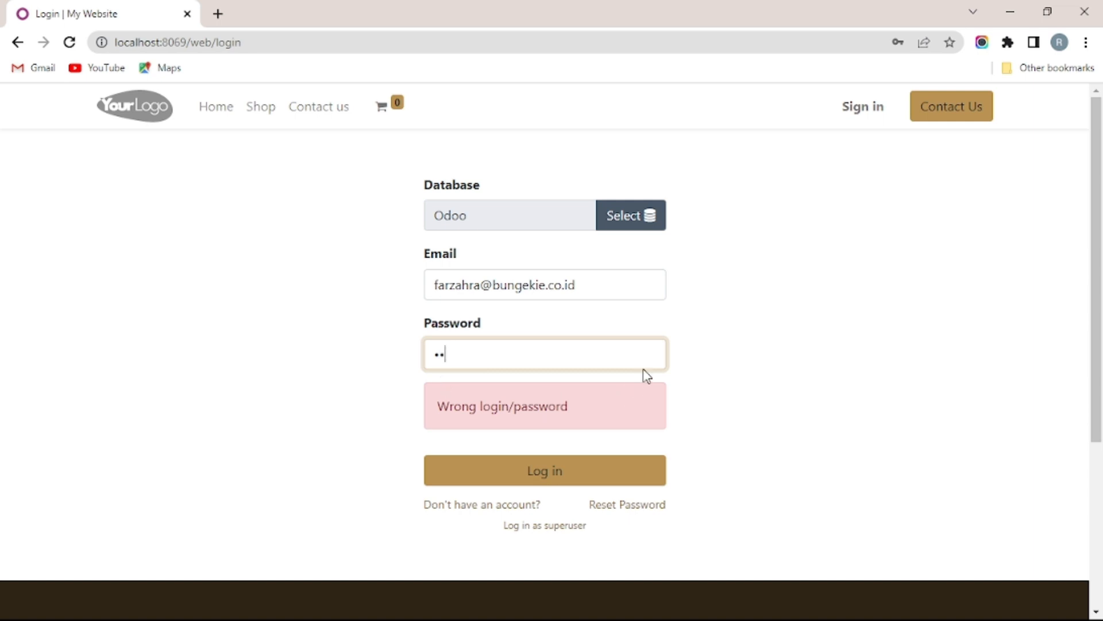
{"action": "left_click", "coordinate": [621, 287]}
{"action": "type", "text": "b"}
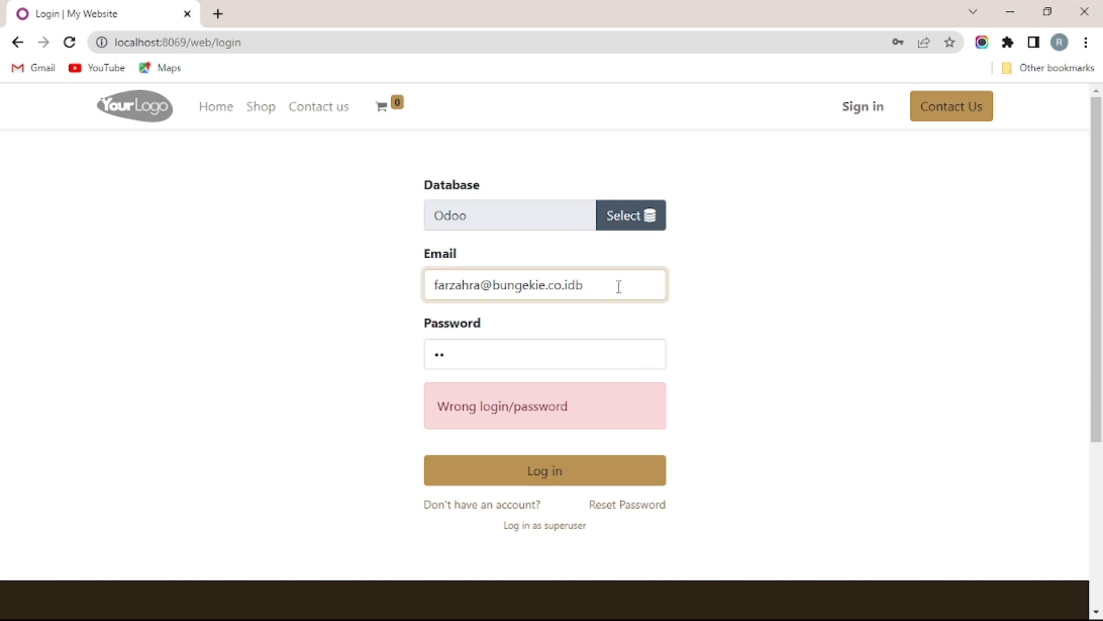
{"action": "left_click", "coordinate": [537, 354]}
{"action": "key", "text": "BackSpace"}
{"action": "key", "text": "BackSpace"}
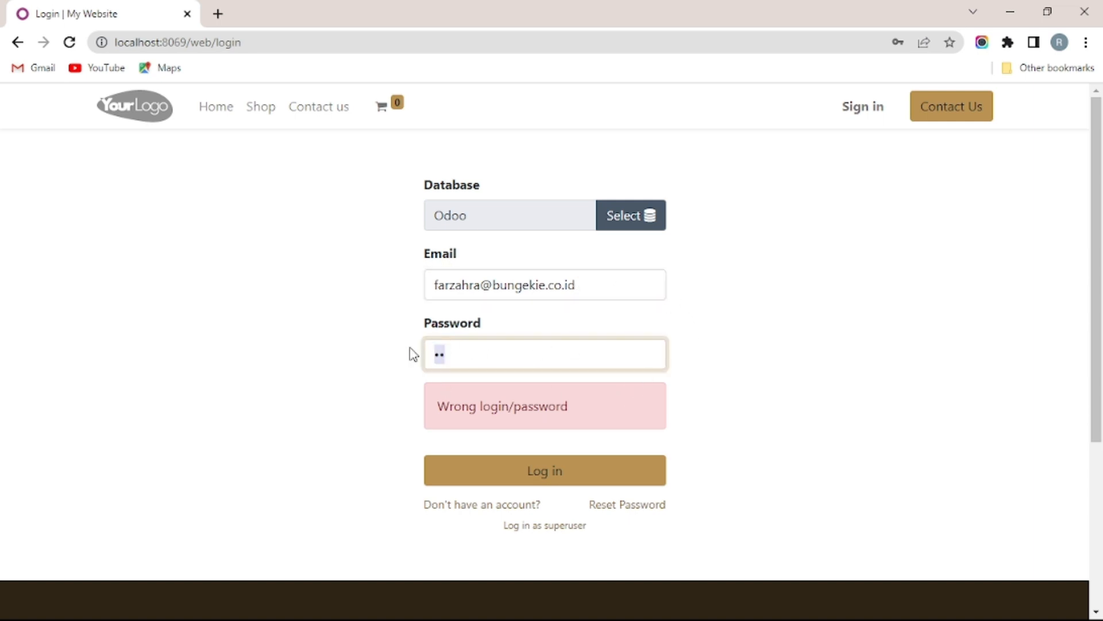
{"action": "type", "text": "123456"}
{"action": "key", "text": "Return"}
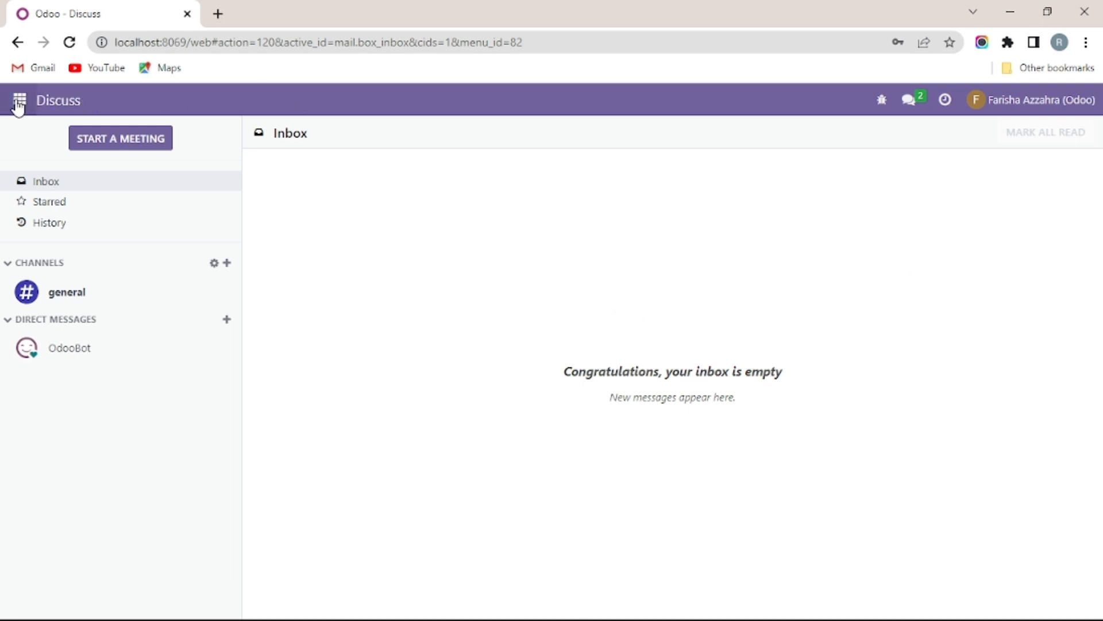
Step: Open the Website app to show the ButterFingers Cookie home page as the restricted user
{"action": "left_click", "coordinate": [19, 100]}
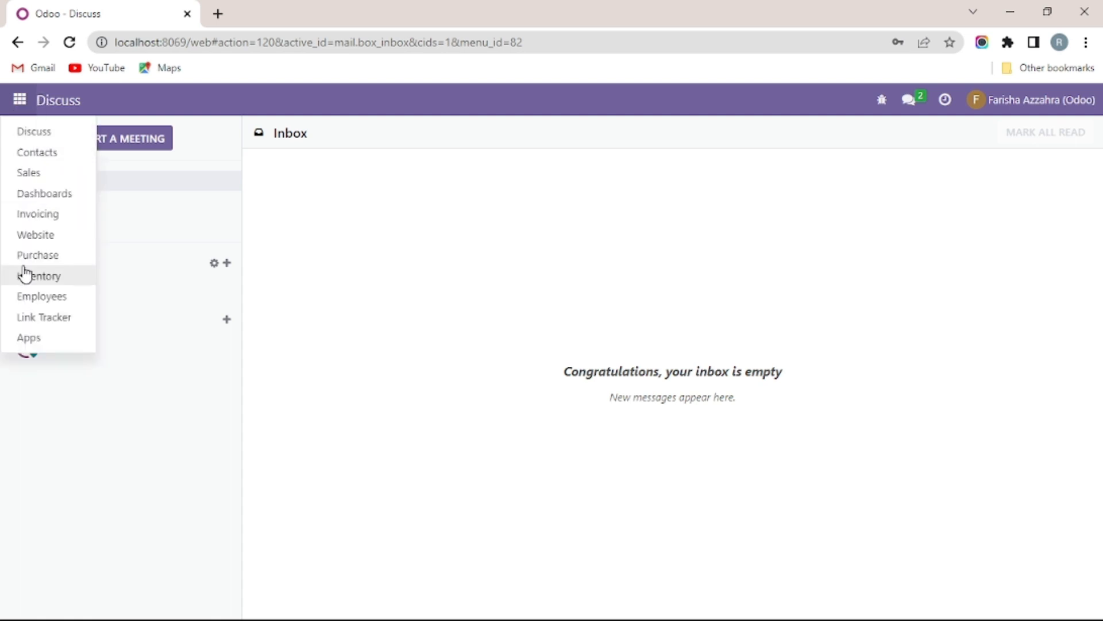
{"action": "left_click", "coordinate": [46, 240]}
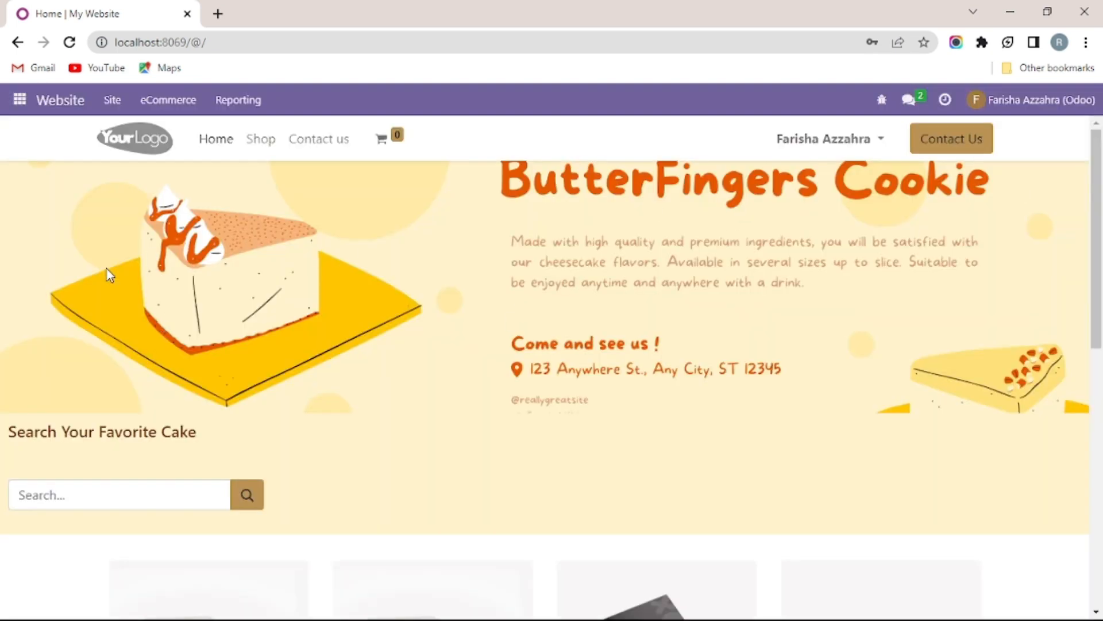
Step: Open Sales, clear the My Quotations filter to show the empty list, and check the Orders and Products menus
{"action": "left_click", "coordinate": [20, 100]}
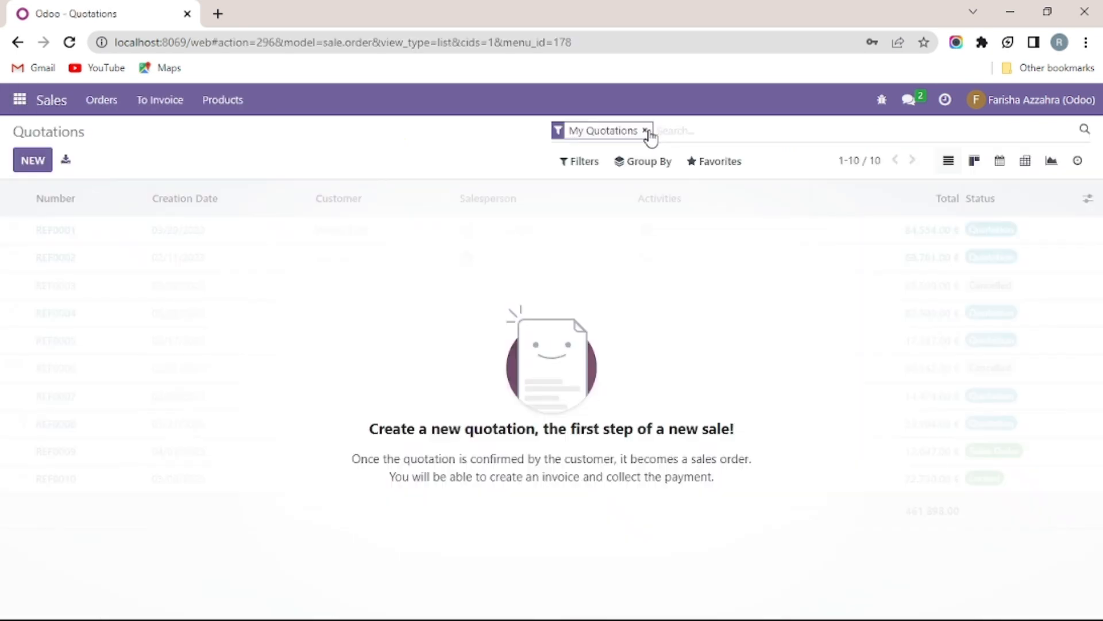
{"action": "left_click", "coordinate": [646, 131]}
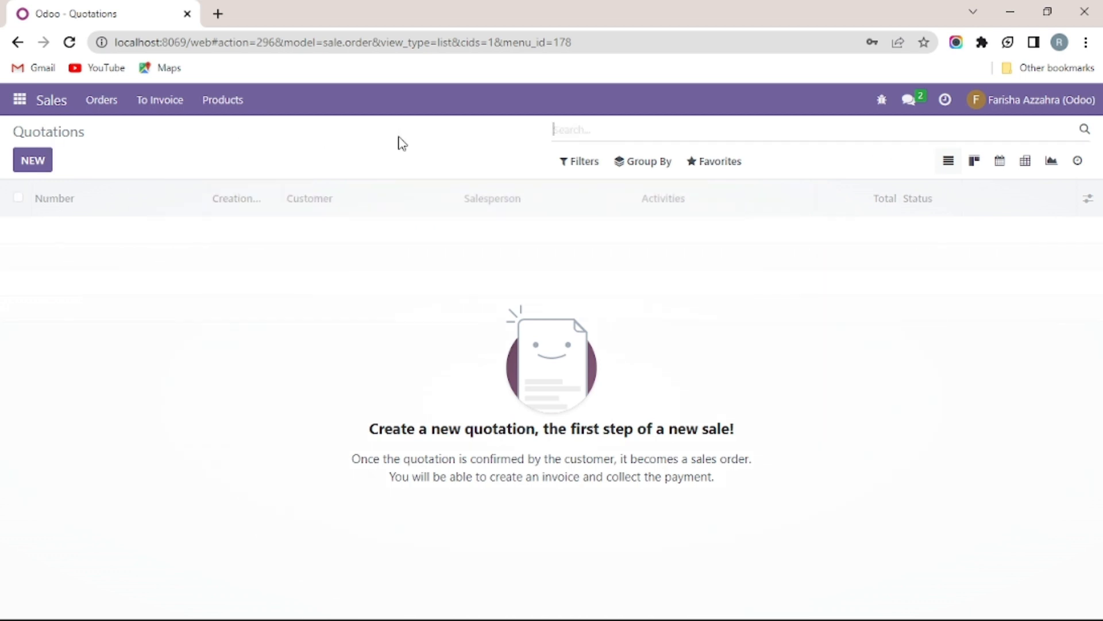
{"action": "left_click", "coordinate": [115, 102]}
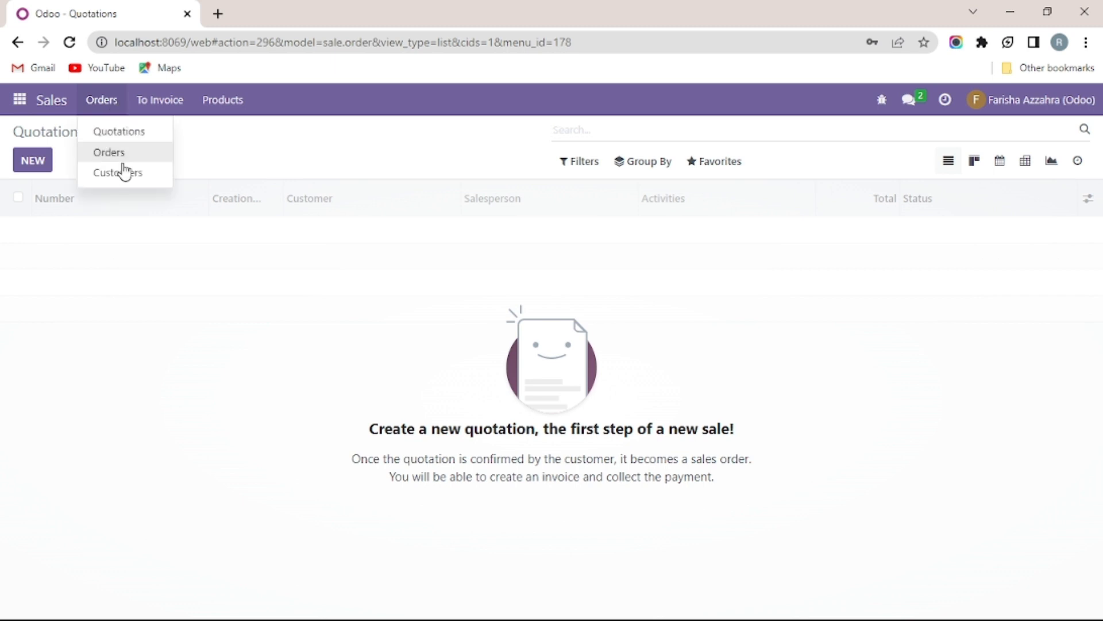
{"action": "mouse_move", "coordinate": [223, 100]}
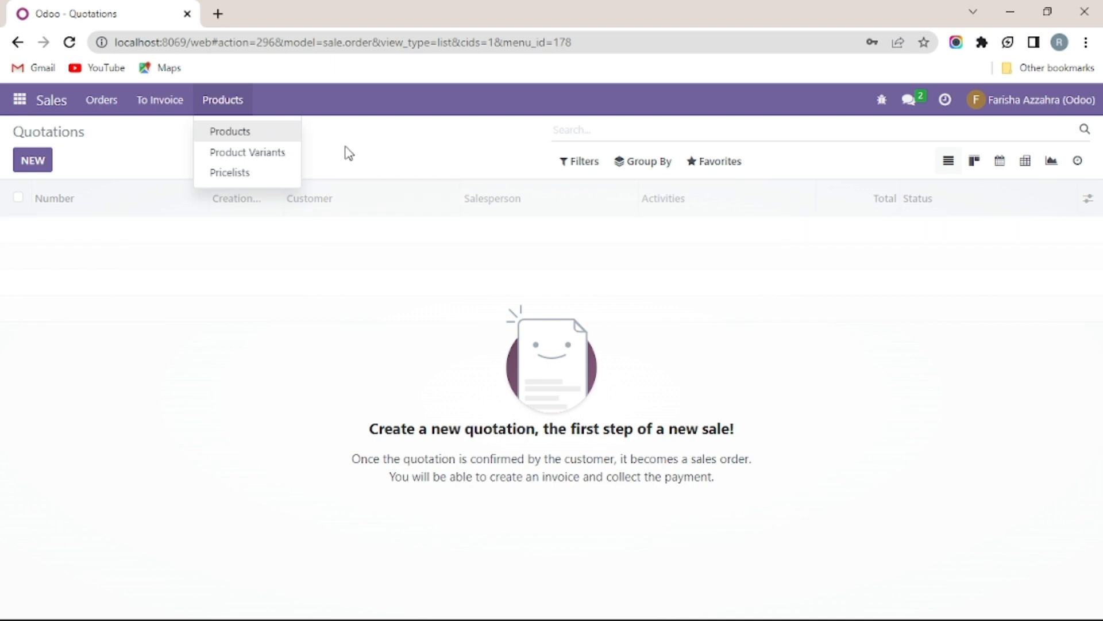
{"action": "left_click", "coordinate": [353, 153]}
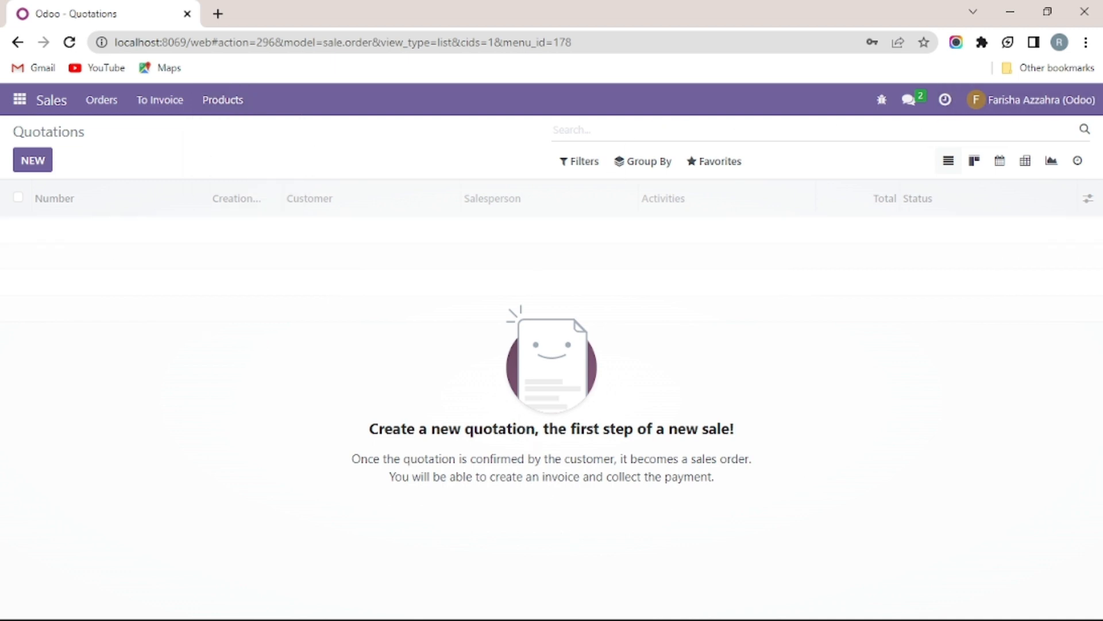